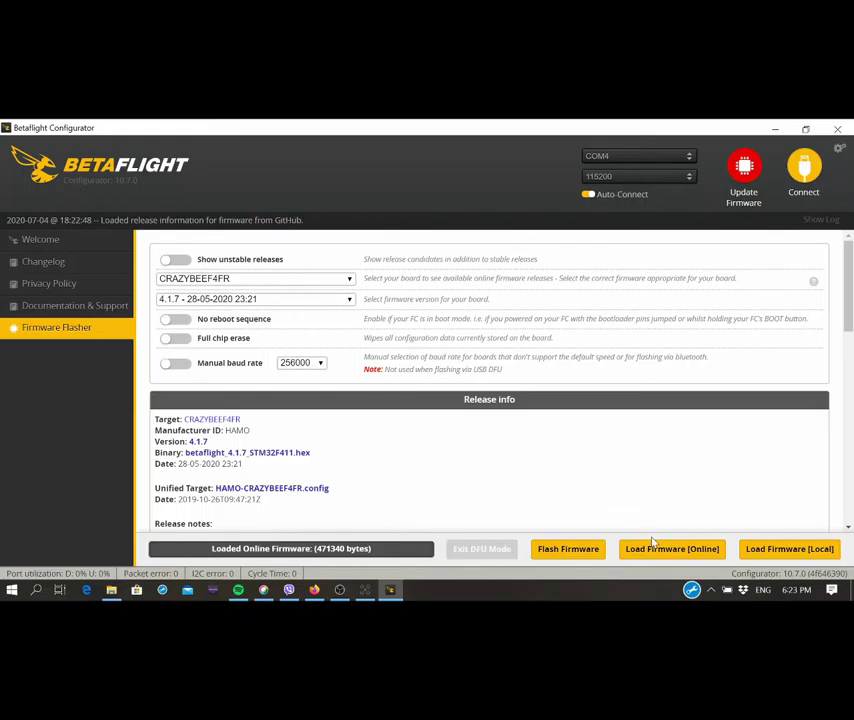
- Flash the loaded CRAZYBEEF4FR 4.1.7 firmware and connect to the board, applying its custom defaults
click(589, 557)
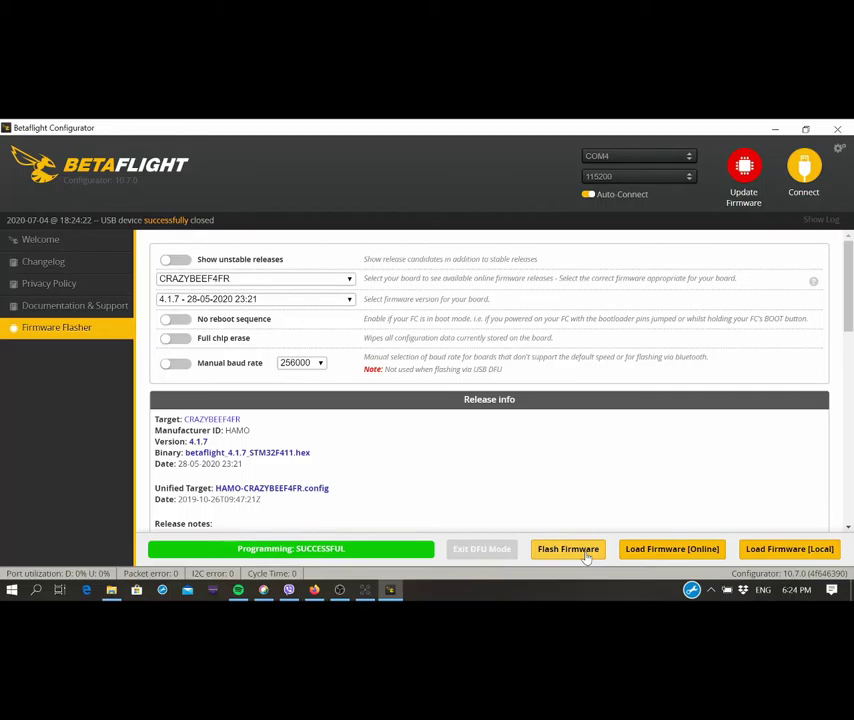
click(803, 170)
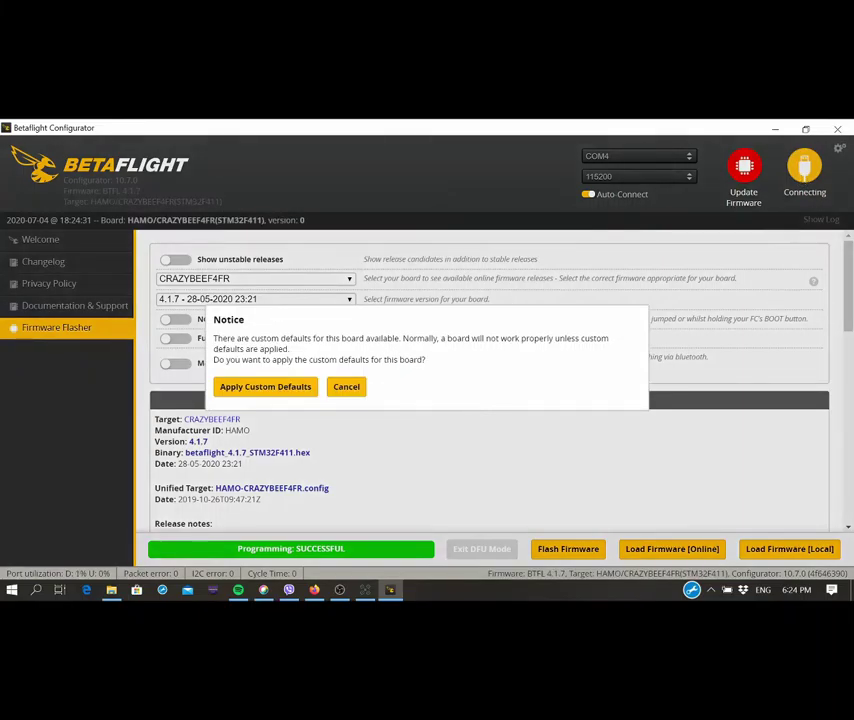
click(293, 388)
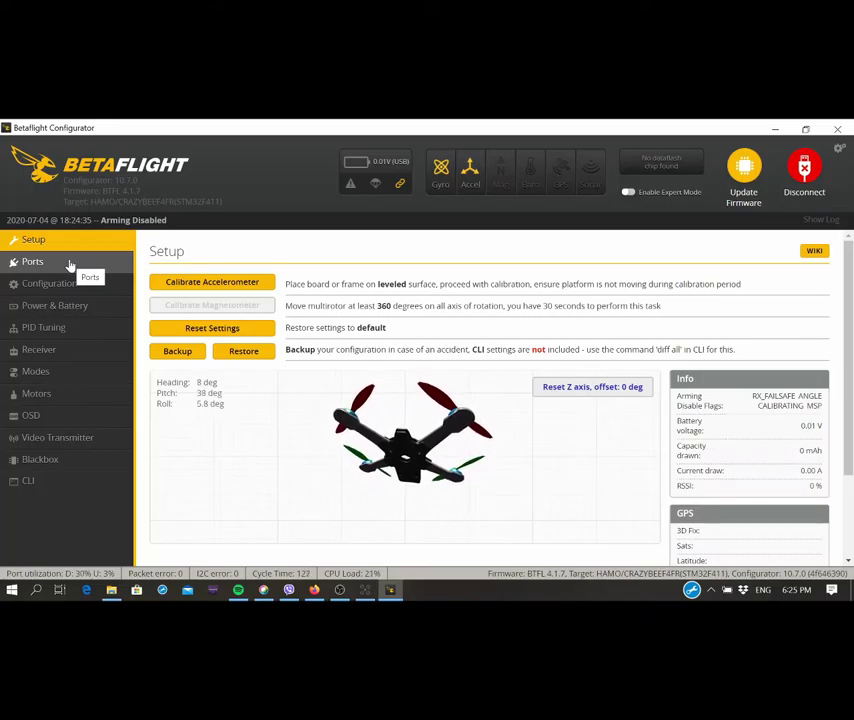
- Assign VTX (IRC Tramp) as the UART1 peripheral in the port settings, and save with a reboot
click(70, 263)
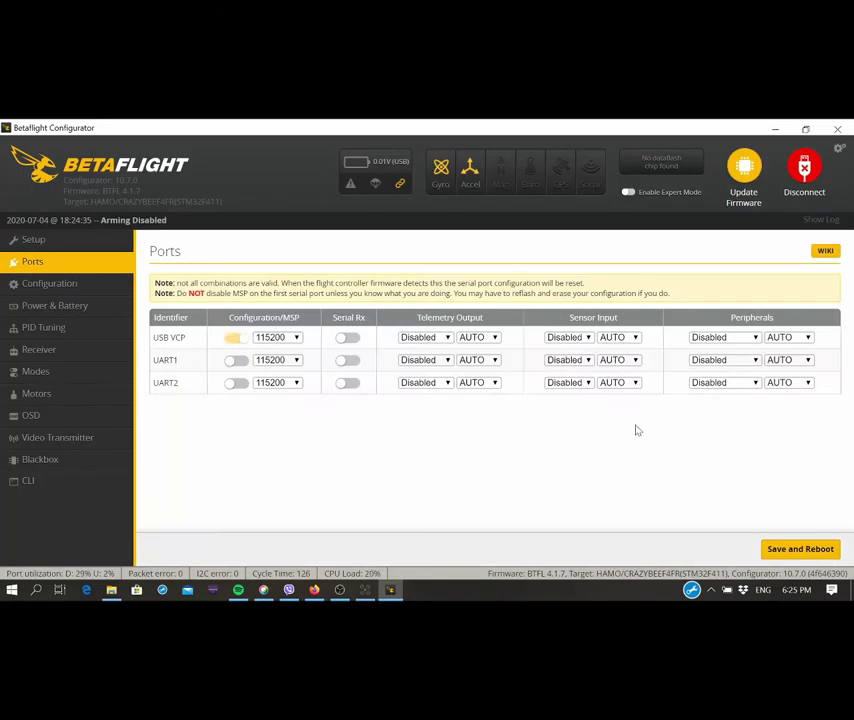
click(752, 362)
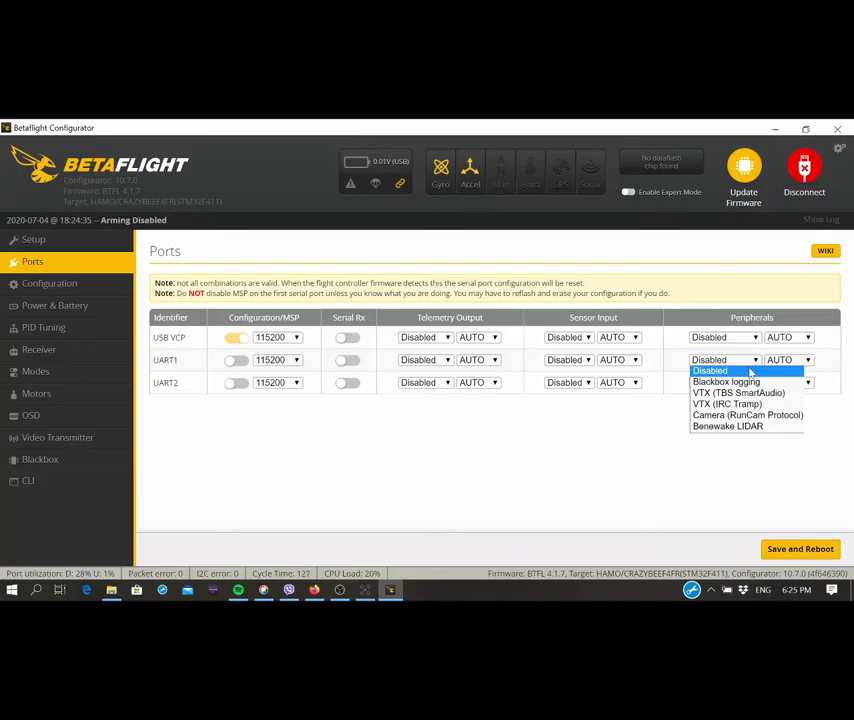
click(747, 404)
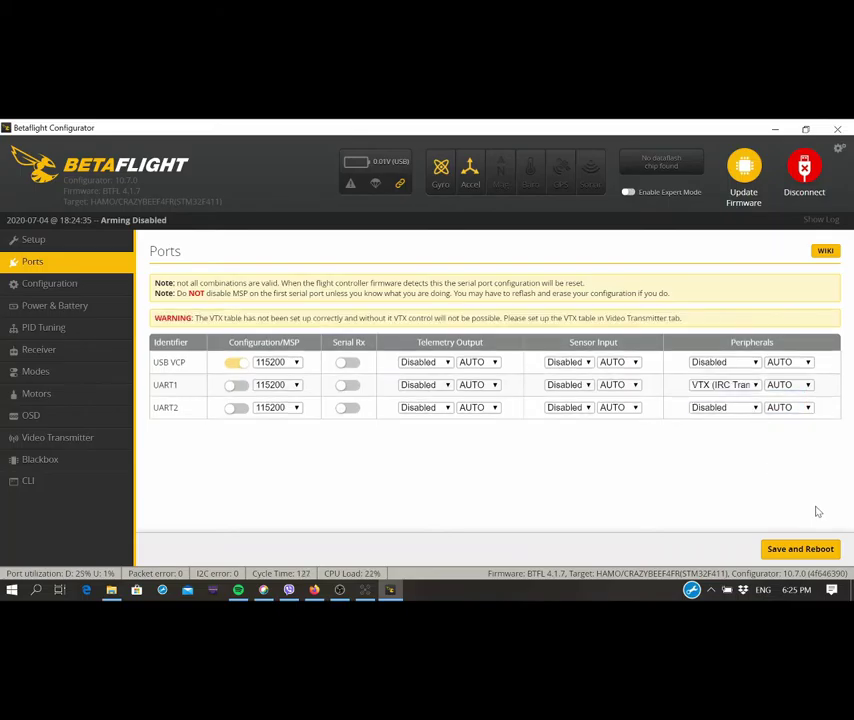
click(792, 556)
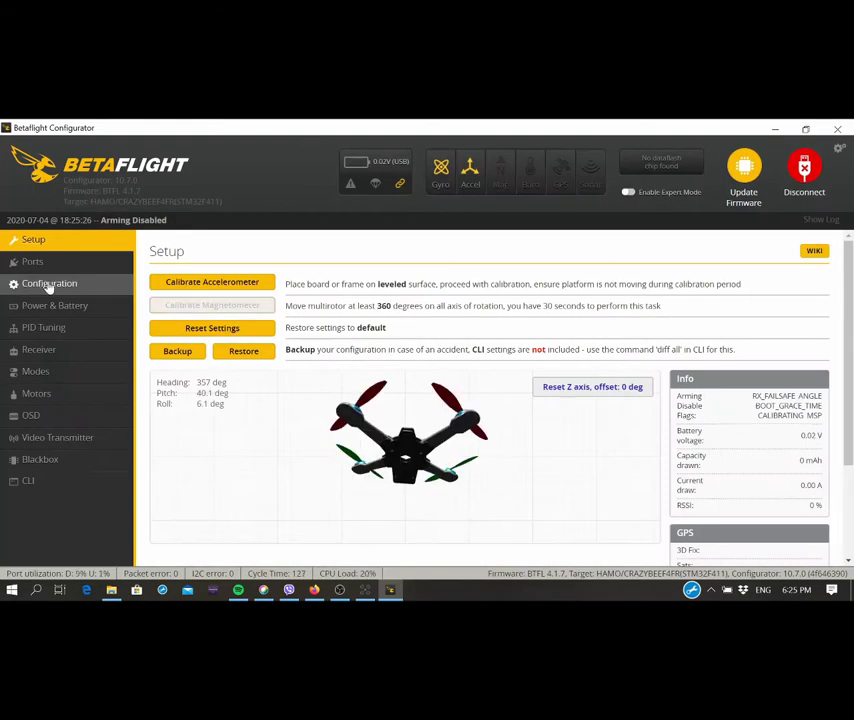
- Set both the gyro update frequency and the PID loop frequency to 4.00 kHz in the system configuration
click(48, 286)
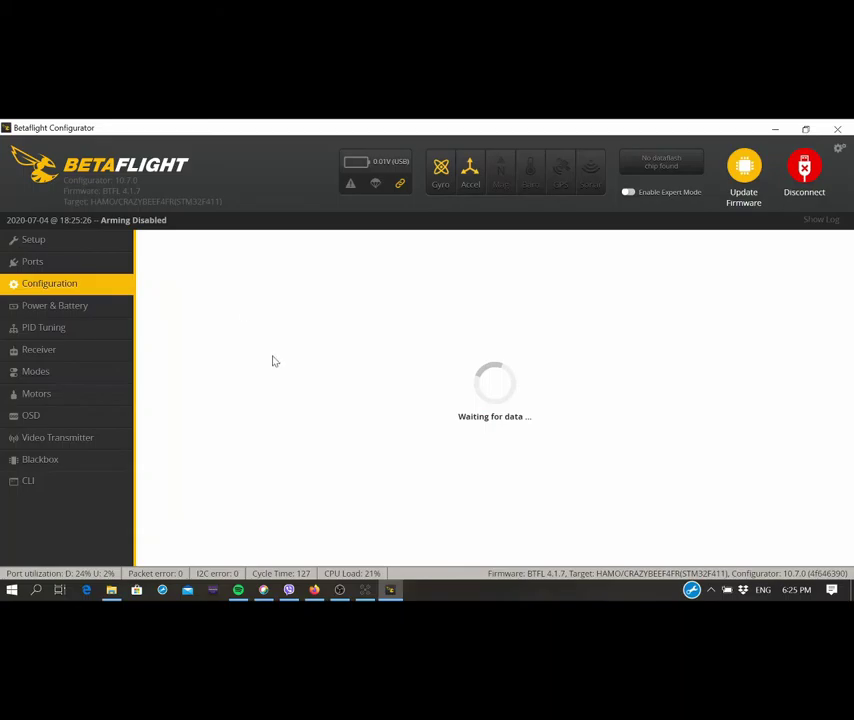
scroll(273, 423, down, 3)
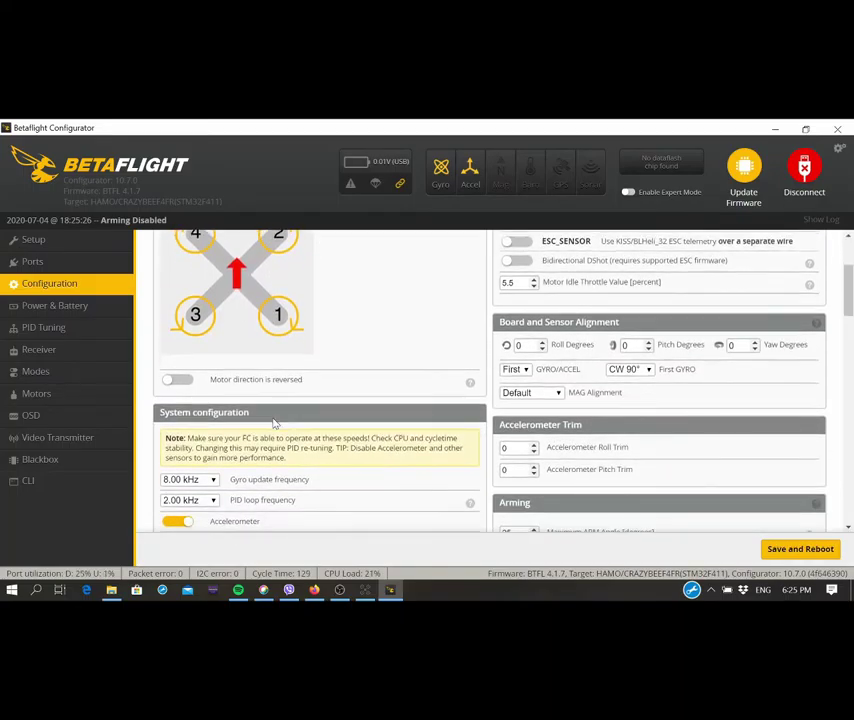
scroll(273, 423, down, 1)
click(212, 429)
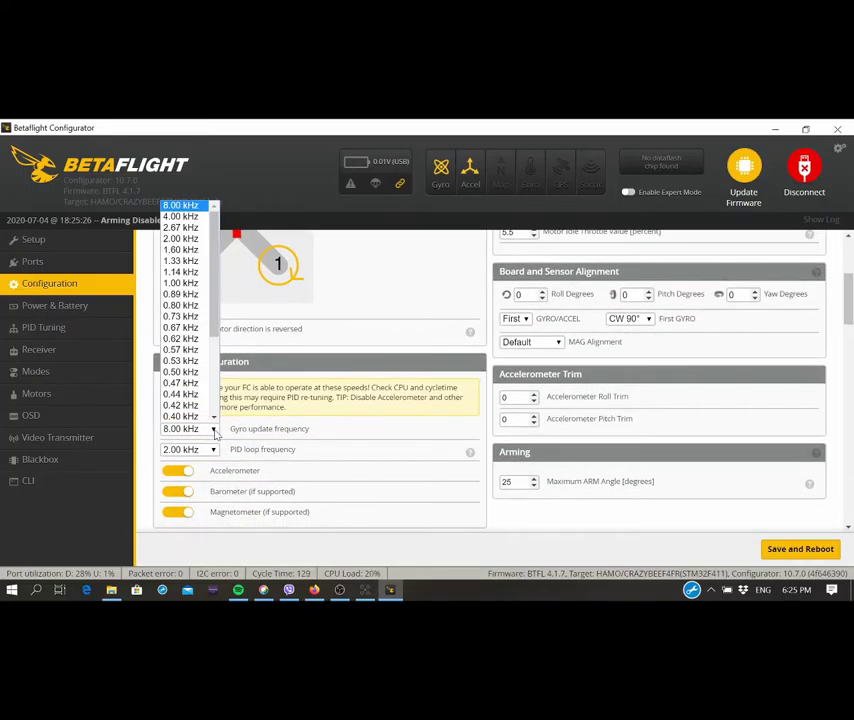
click(180, 217)
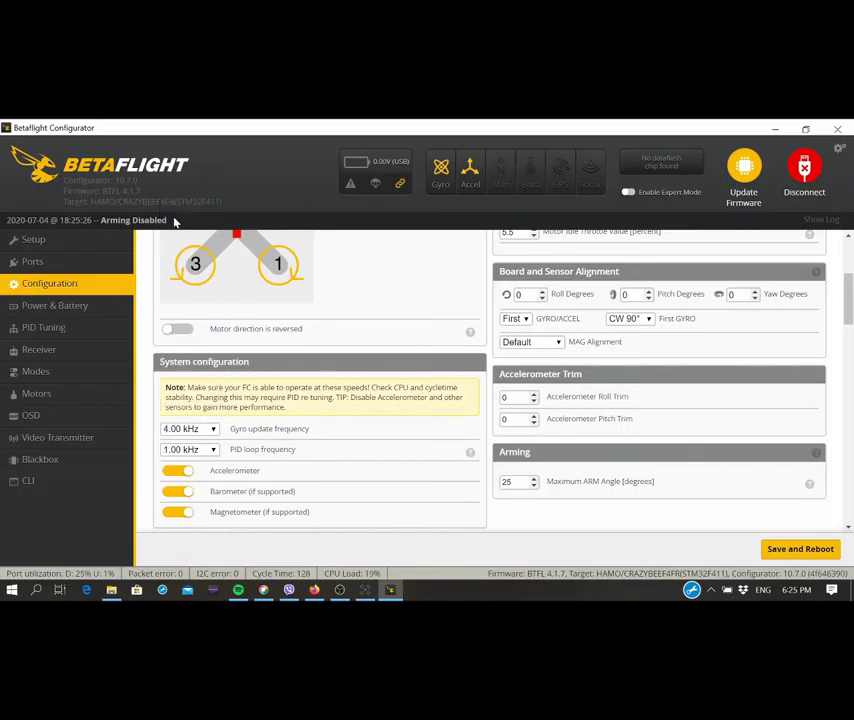
click(213, 450)
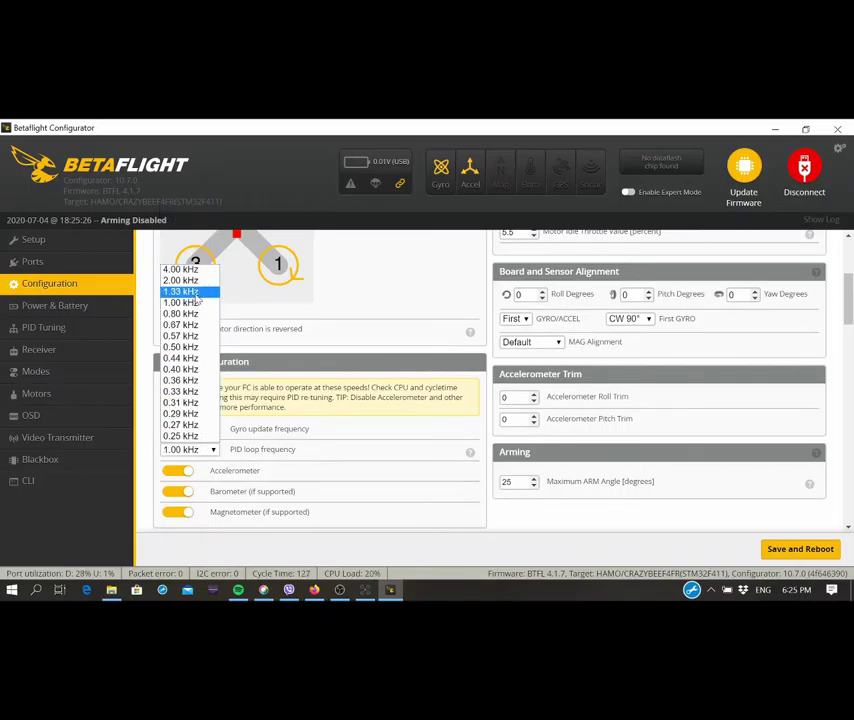
click(180, 269)
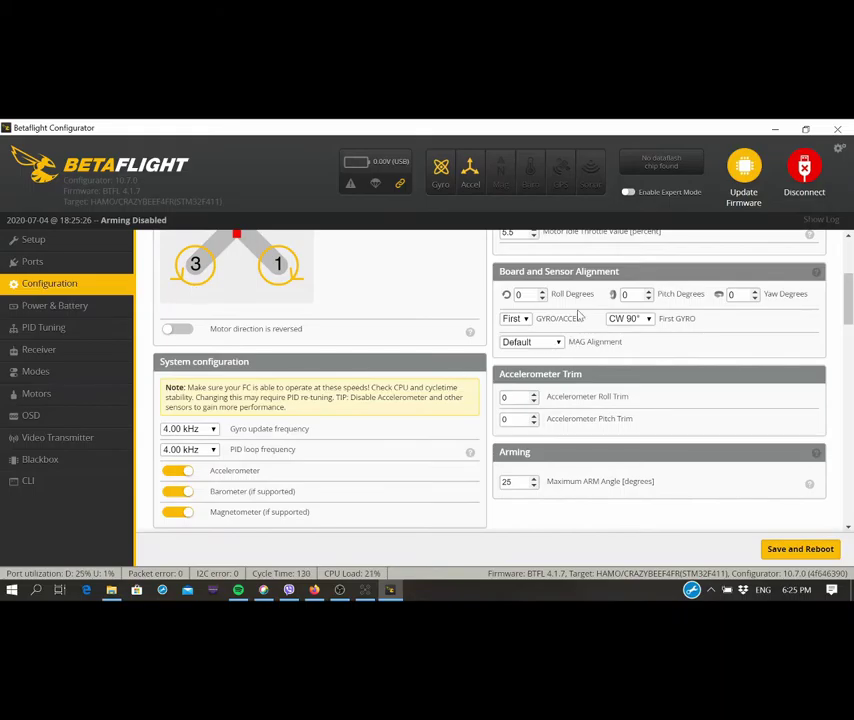
- Change the ESC/Motor protocol to DSHOT300, and save the configuration with a reboot
scroll(587, 288, up, 1)
scroll(587, 288, up, 2)
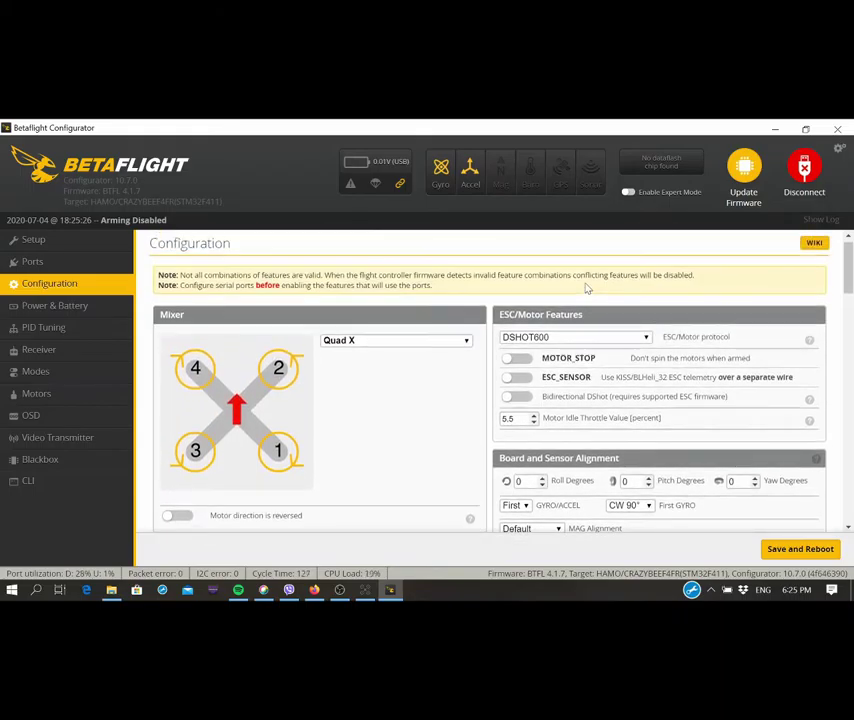
click(646, 338)
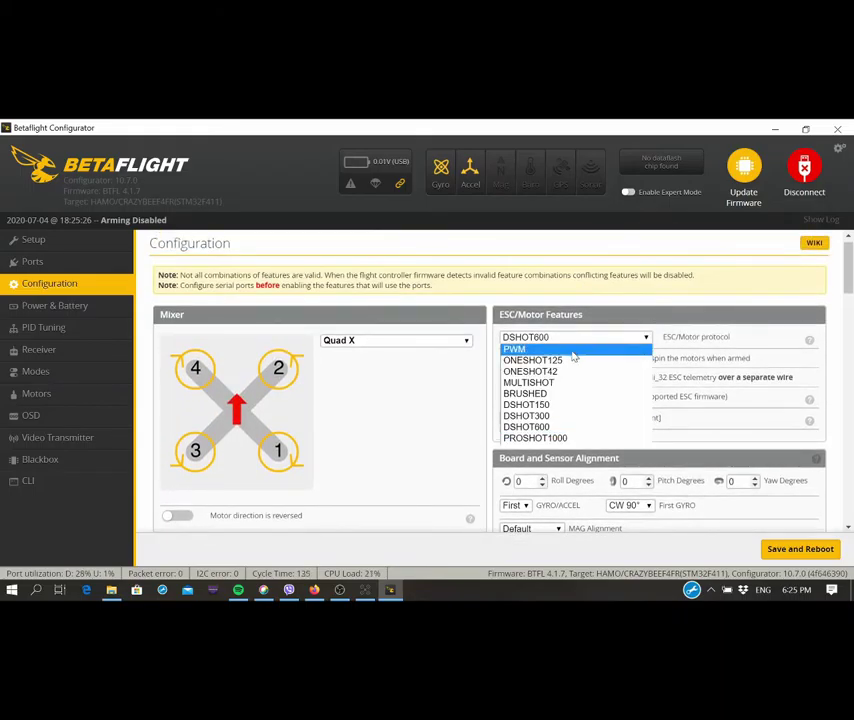
click(555, 417)
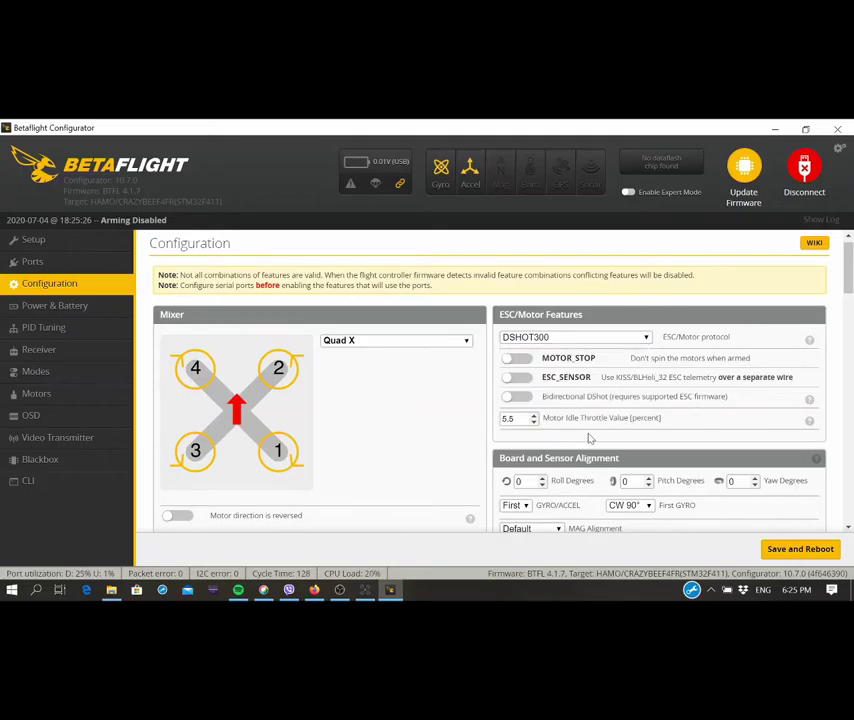
click(800, 549)
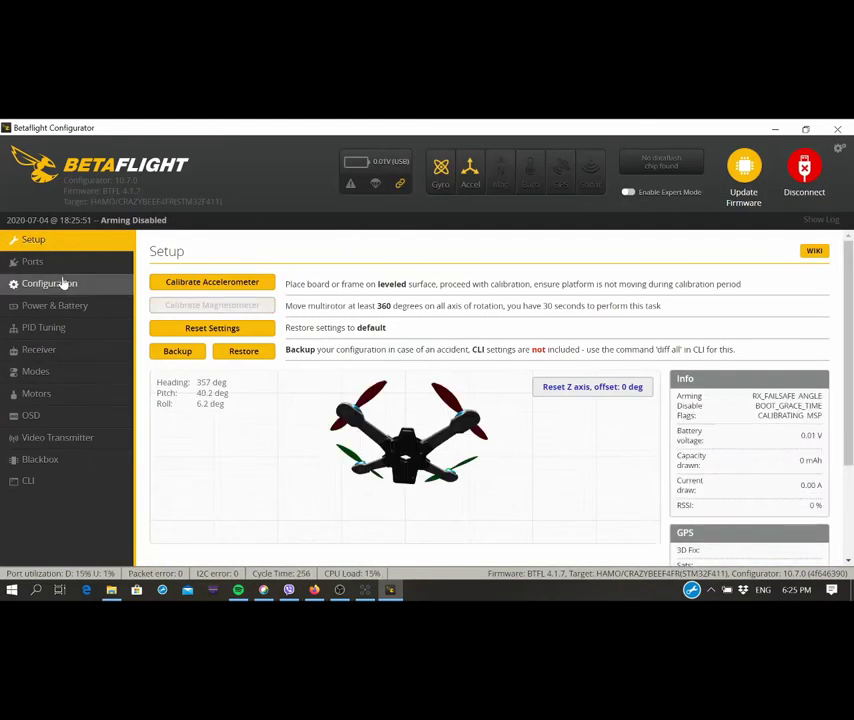
- Return to the board configuration and enter "Just Fly" as the craft name
click(63, 283)
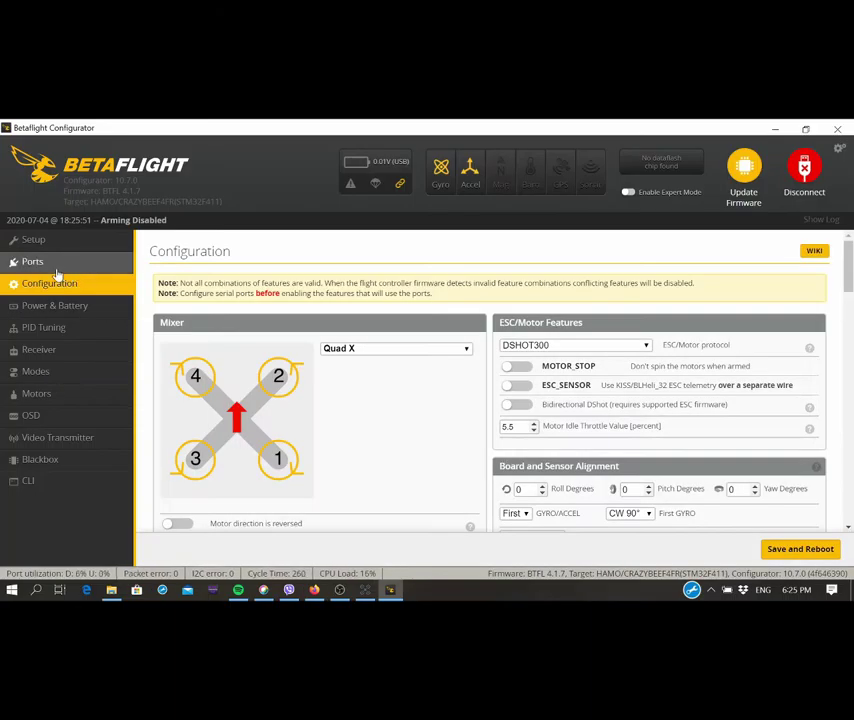
click(57, 269)
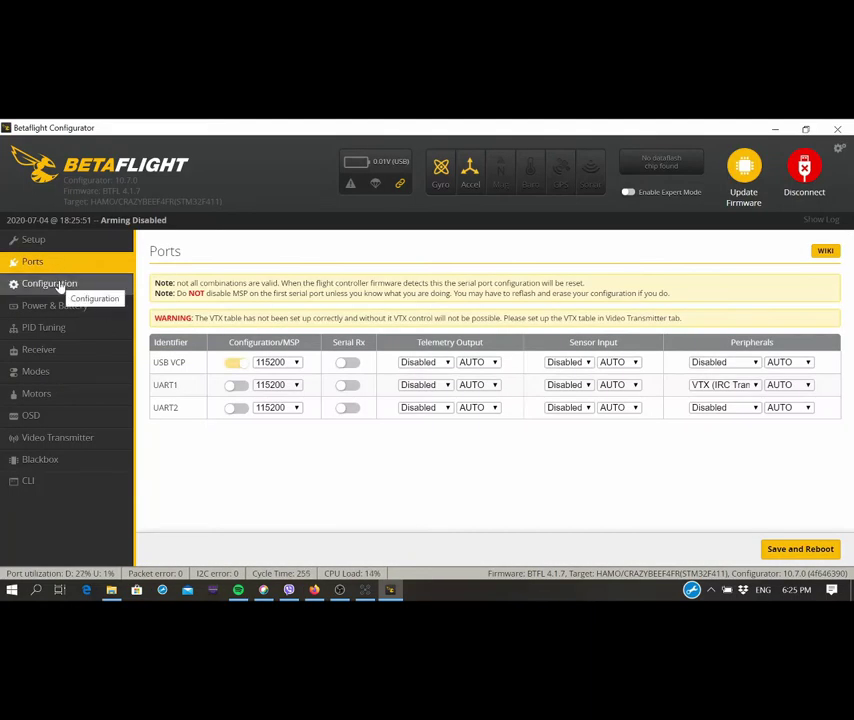
click(61, 285)
scroll(267, 463, down, 5)
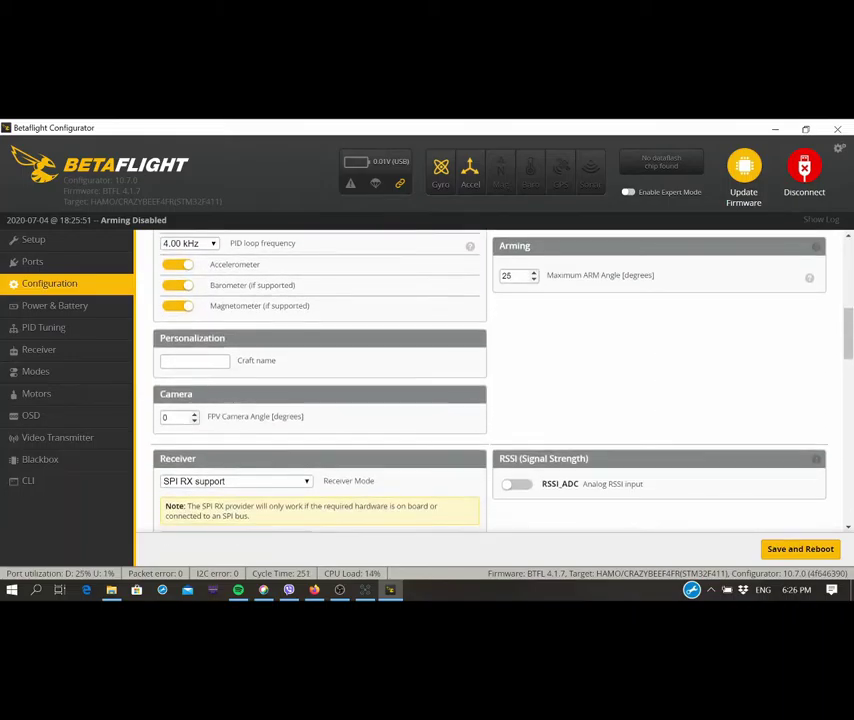
click(198, 361)
text(Just Fly)
- Set the maximum ARM angle to 180 degrees in the arming settings
scroll(398, 435, down, 1)
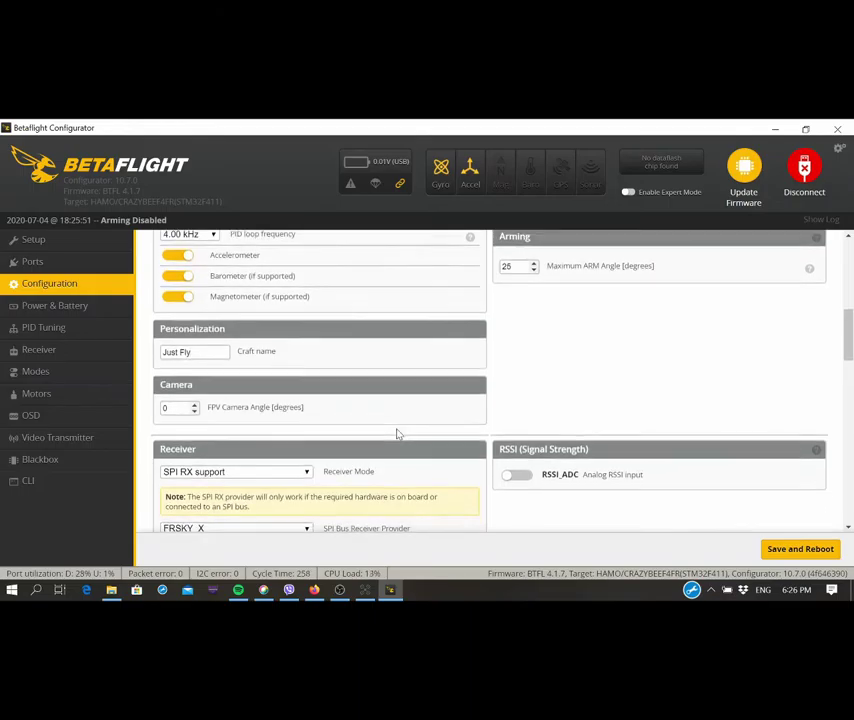
scroll(397, 433, up, 2)
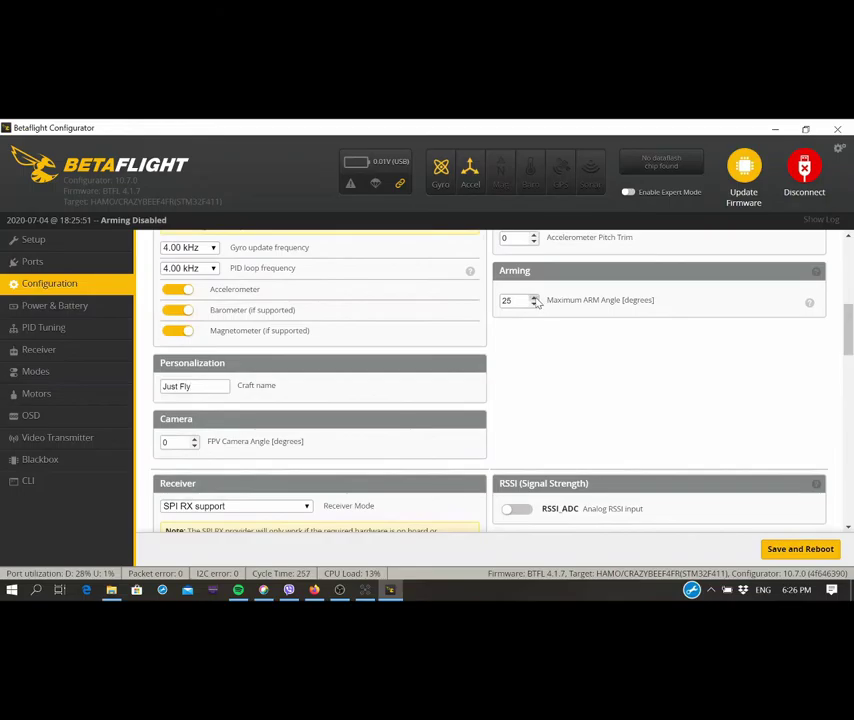
key(BackSpace)
key(BackSpace)
text(180)
- Set the SPI bus receiver provider to FRSKY_D in the receiver settings
scroll(389, 476, down, 2)
scroll(381, 479, down, 1)
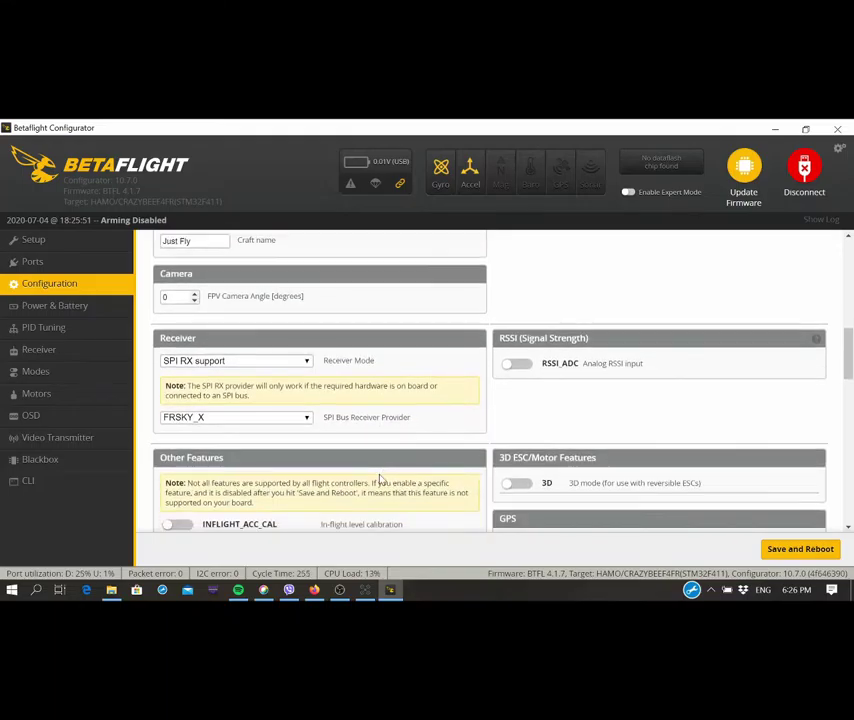
click(308, 421)
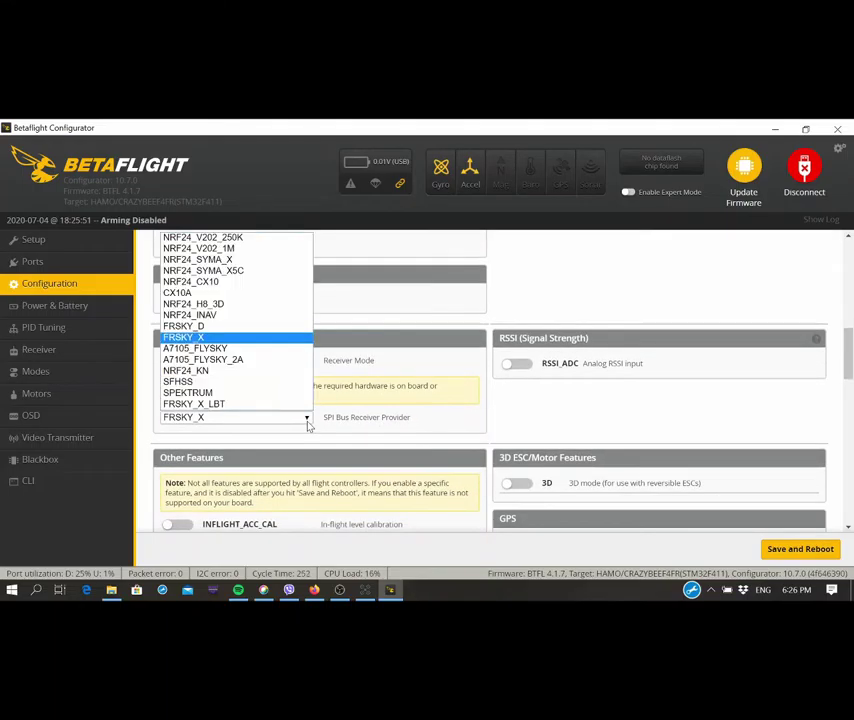
click(221, 330)
scroll(364, 414, down, 2)
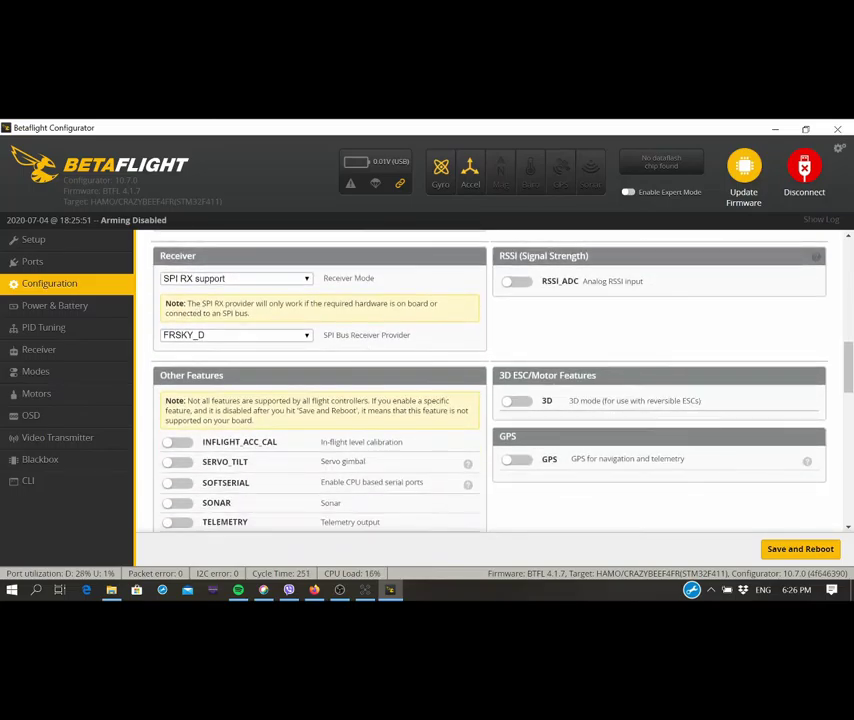
- Disable the permanent AIRMODE feature, and save the configuration with a reboot
scroll(320, 420, down, 4)
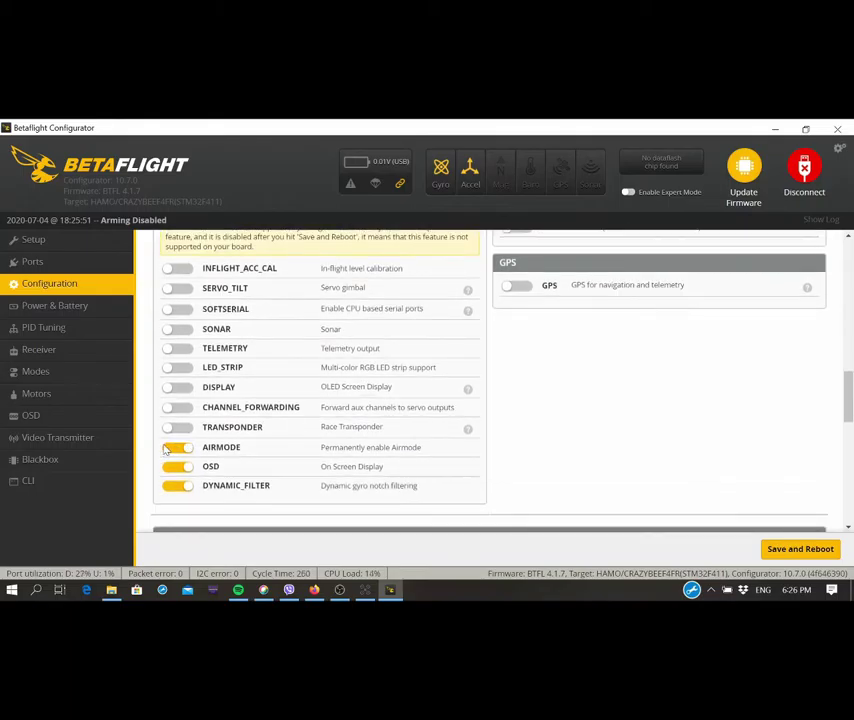
click(167, 449)
scroll(448, 471, down, 1)
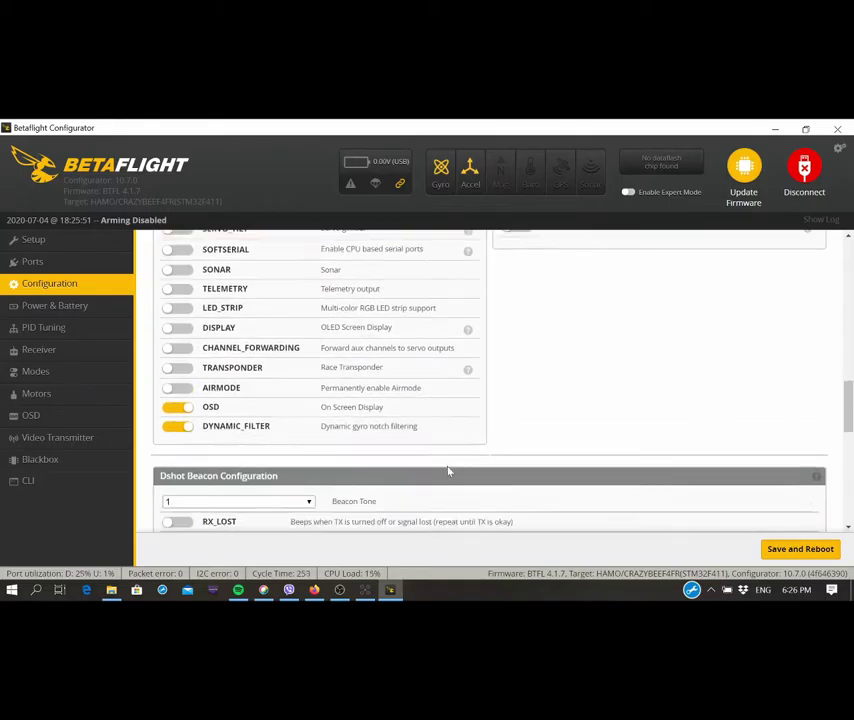
scroll(448, 471, down, 12)
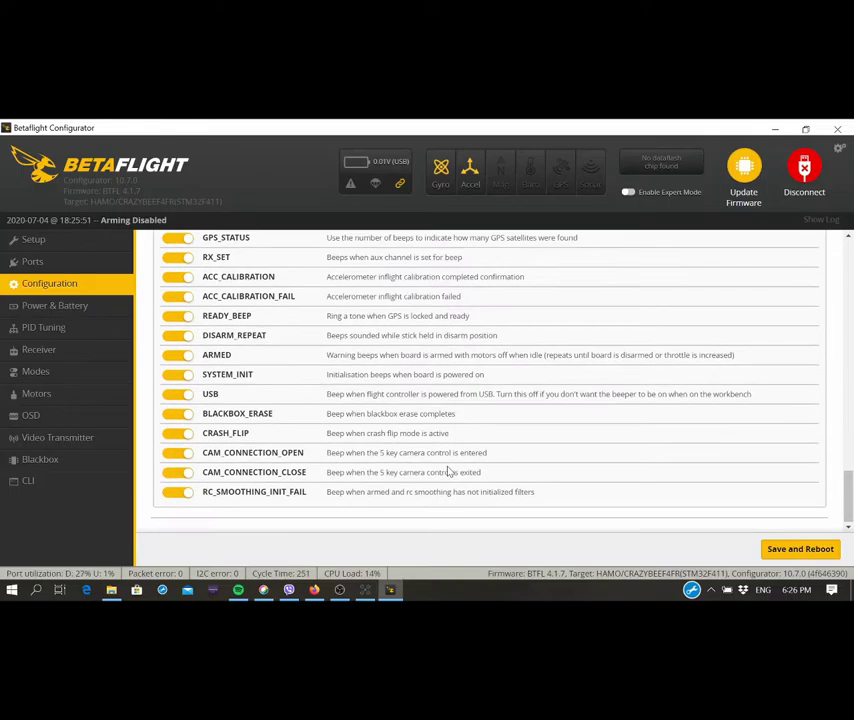
click(801, 549)
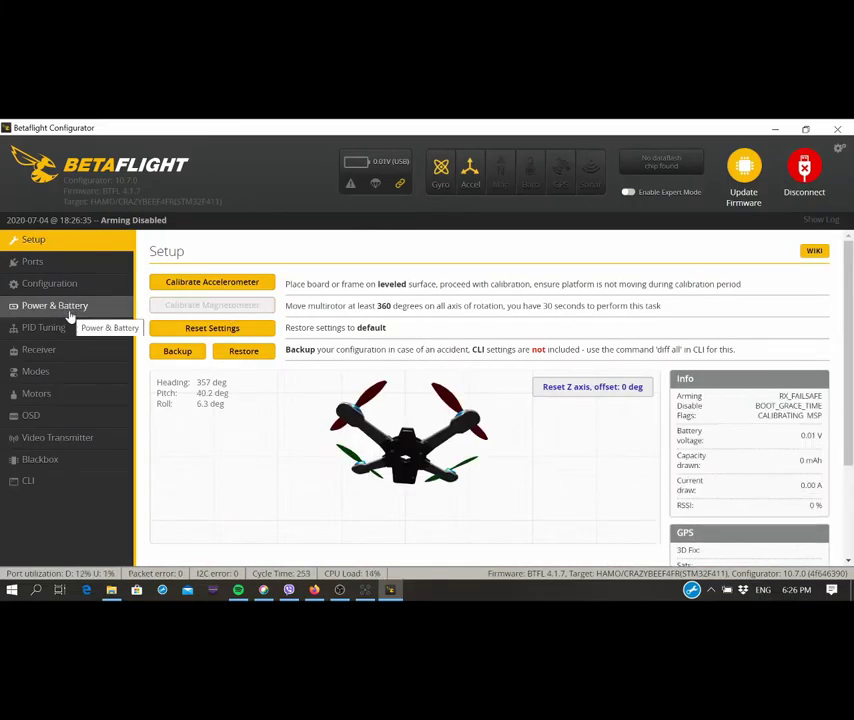
- Review the power and battery settings, and save the receiver settings after checking the channel response
click(70, 315)
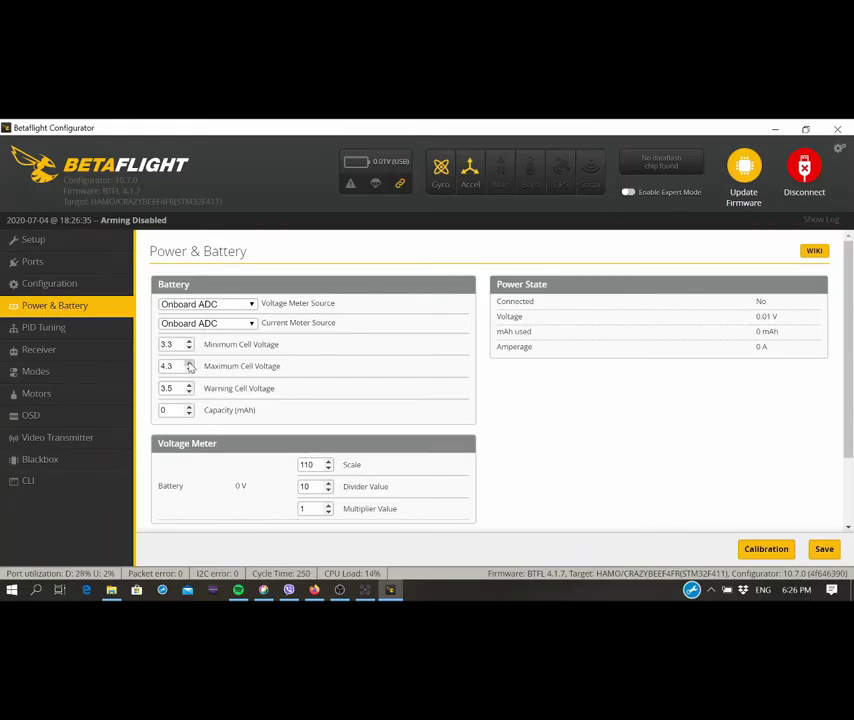
scroll(248, 471, down, 2)
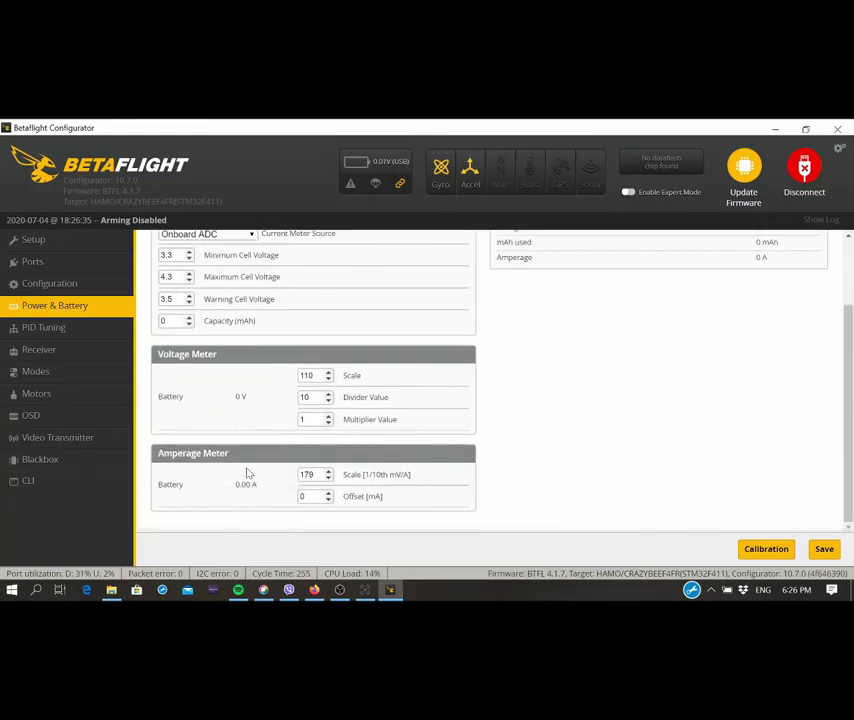
scroll(505, 429, up, 2)
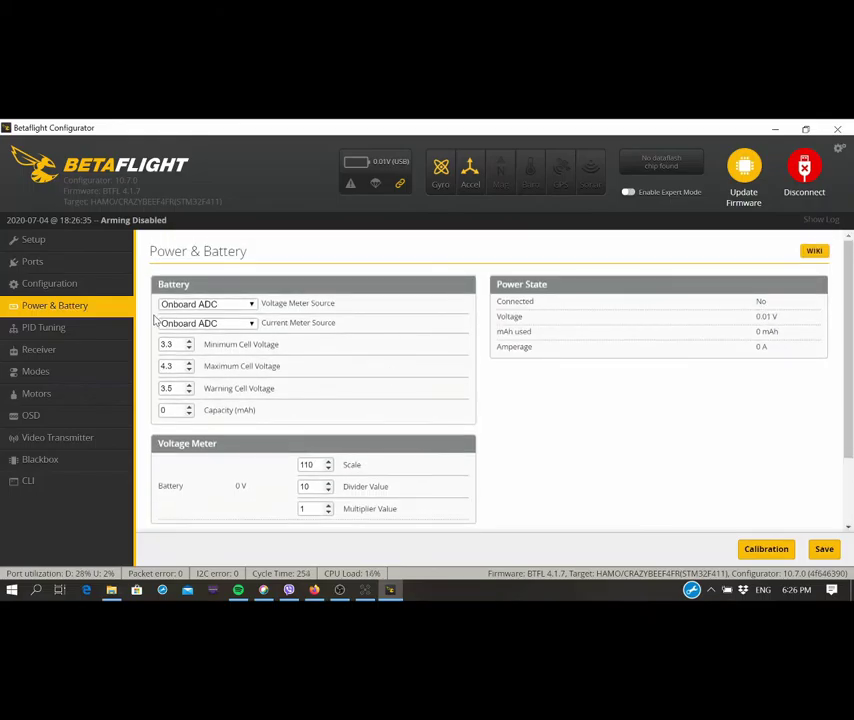
click(52, 354)
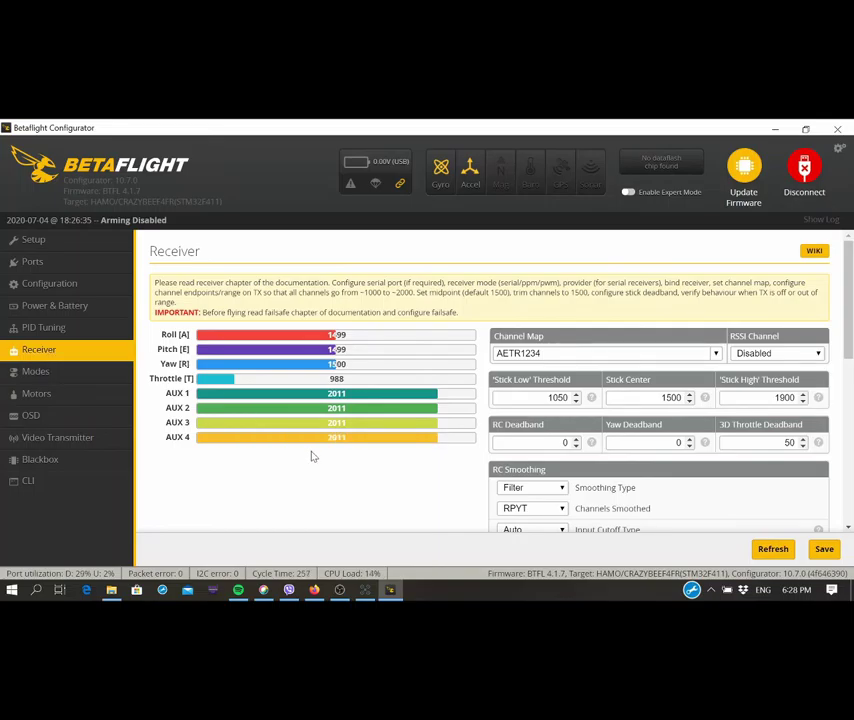
scroll(532, 440, down, 10)
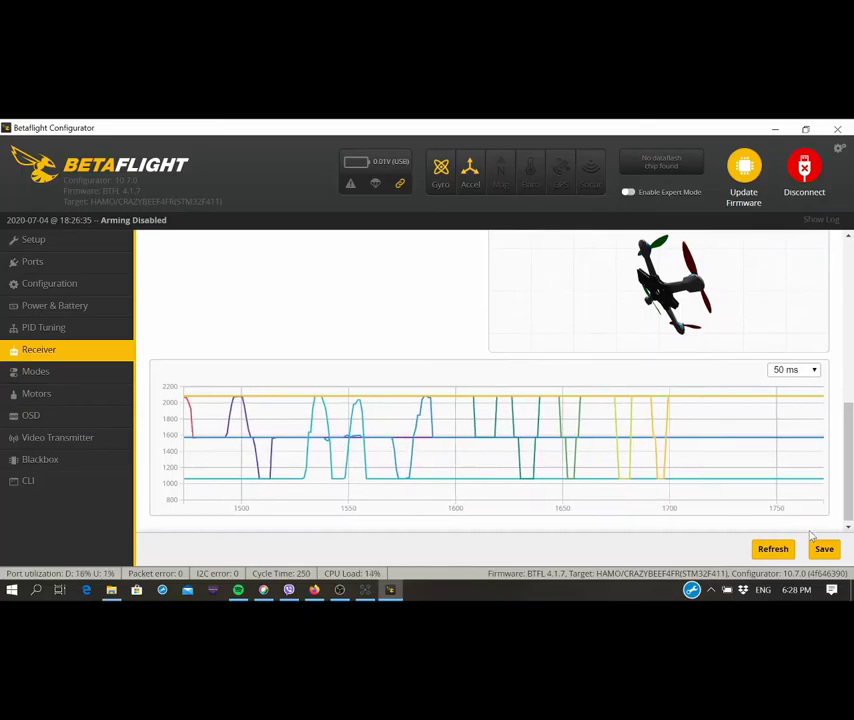
click(823, 549)
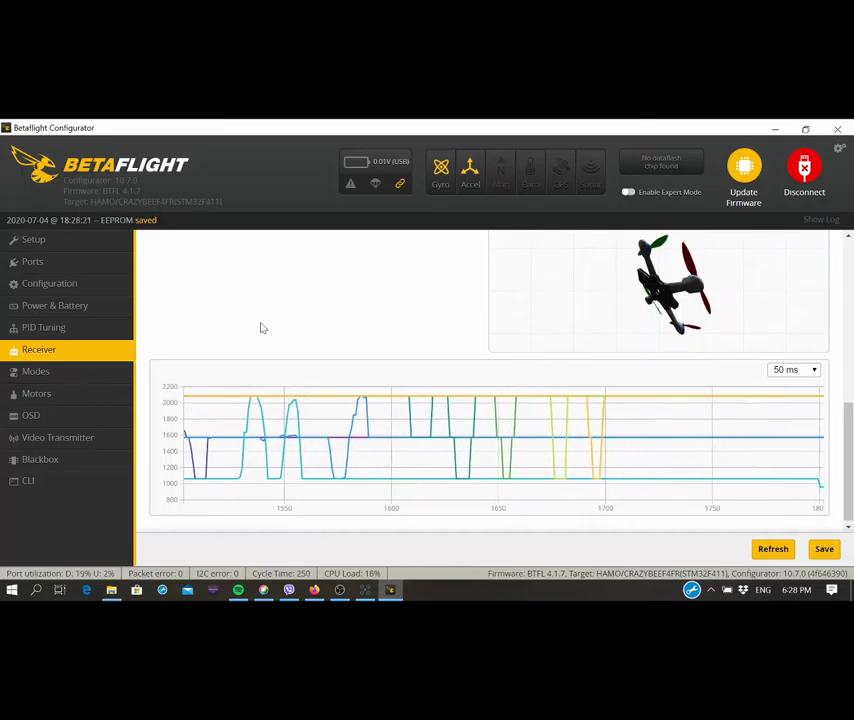
click(48, 378)
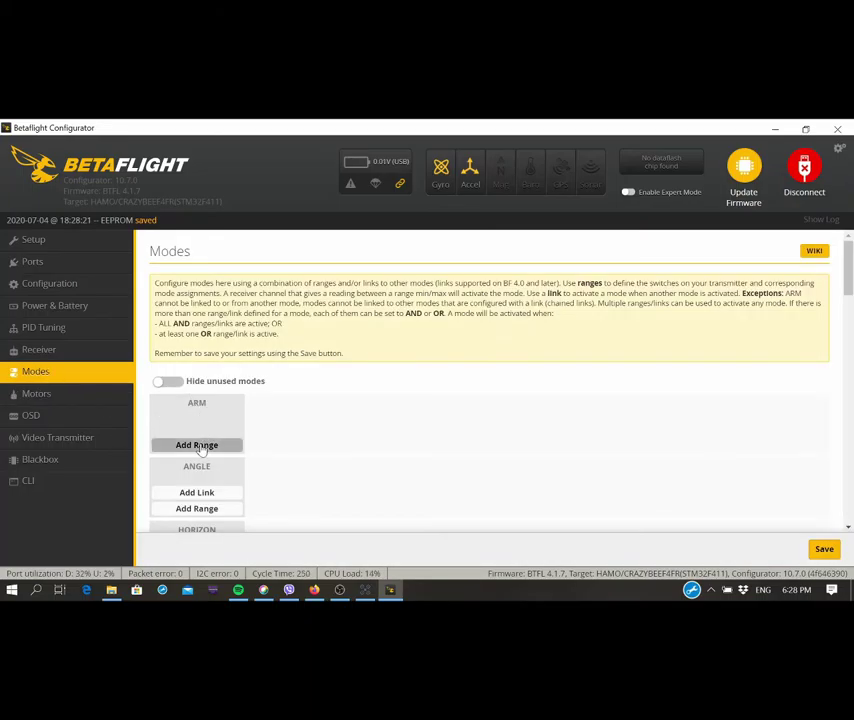
click(198, 445)
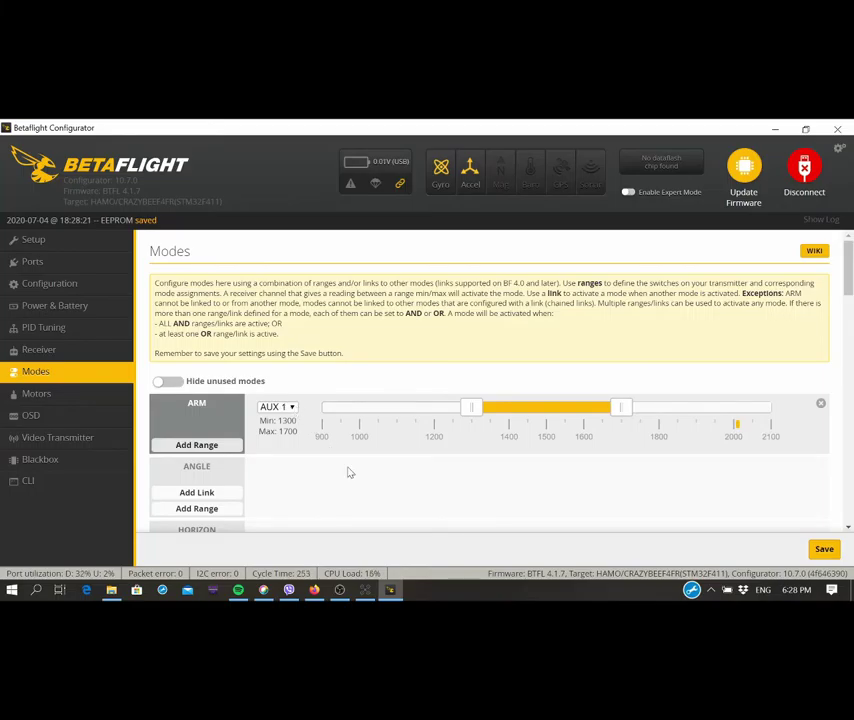
scroll(290, 474, down, 1)
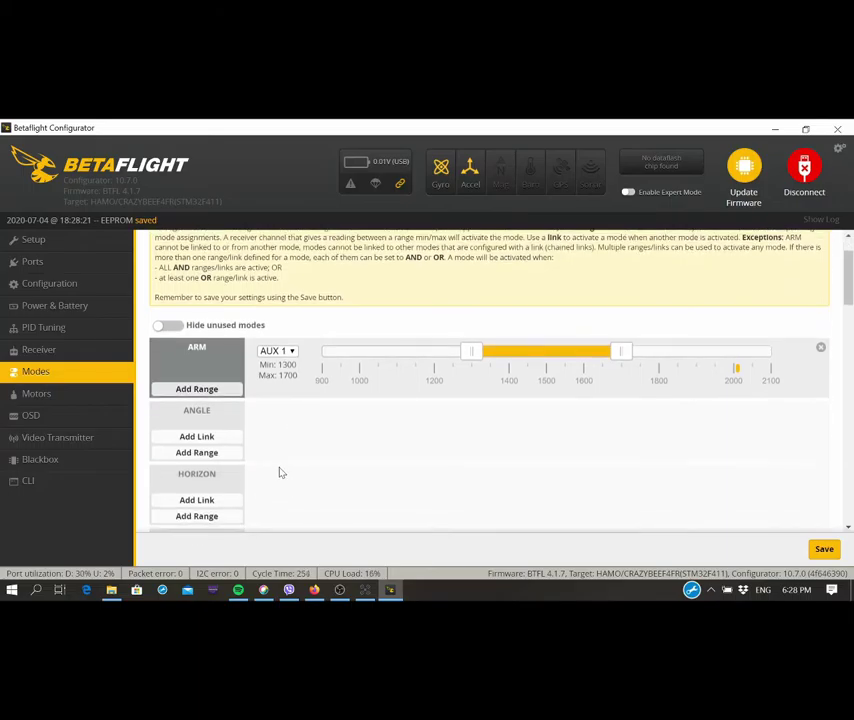
click(214, 454)
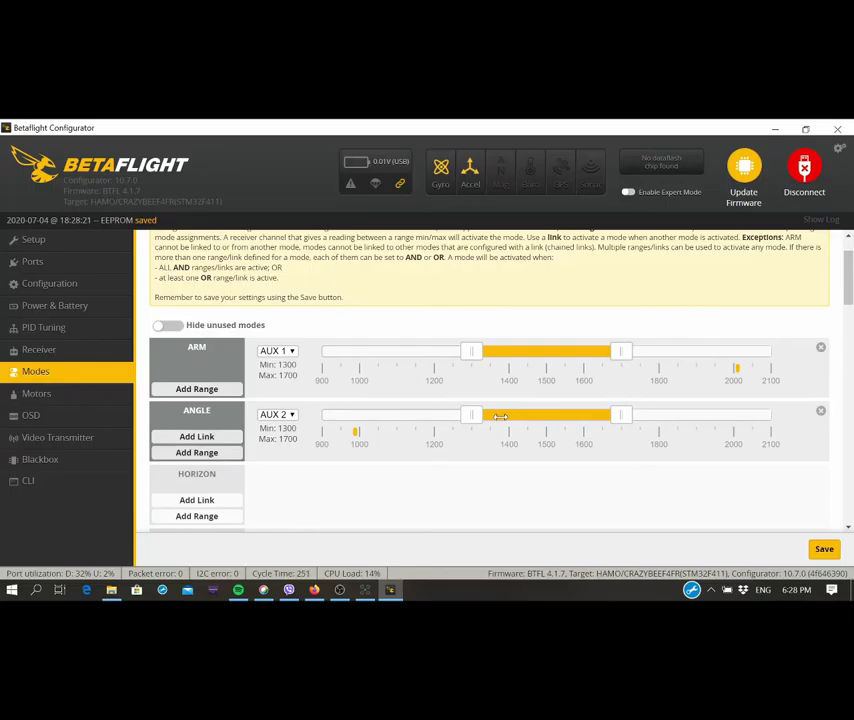
drag(500, 416, 620, 416)
click(770, 414)
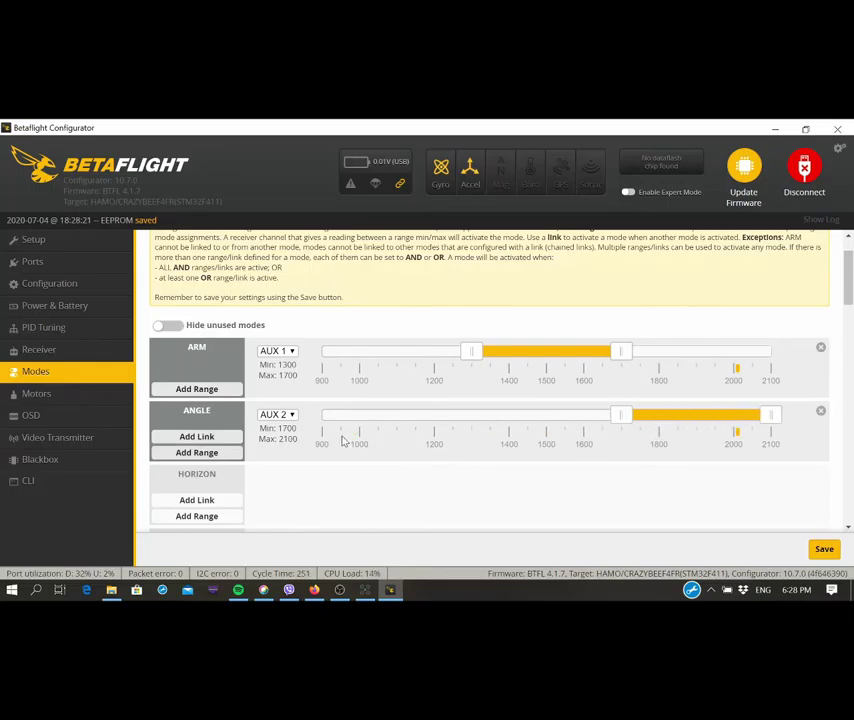
click(79, 359)
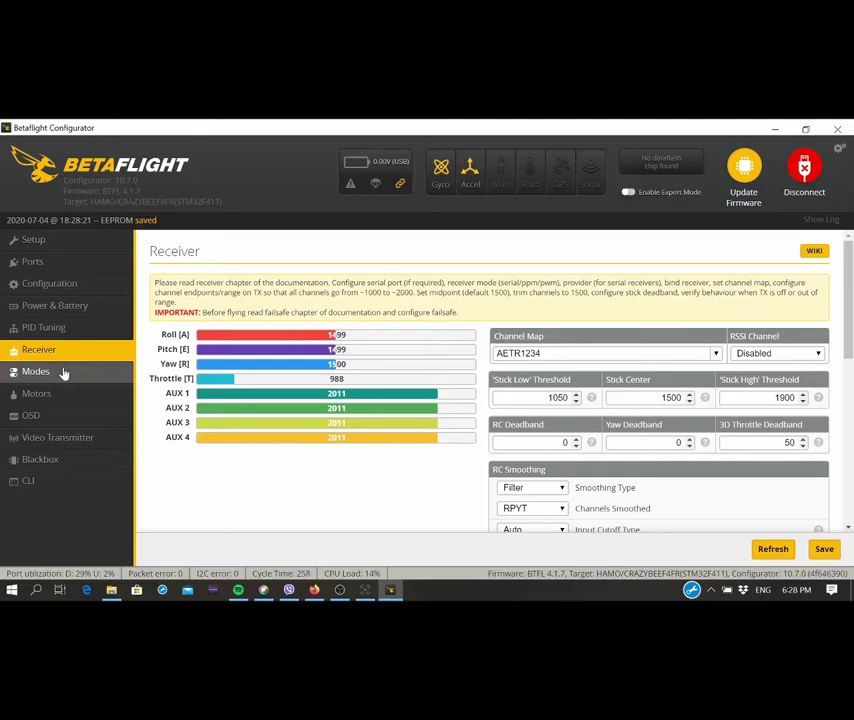
- Add an ARM range of 1300–1700 on AUX 1 and an ANGLE range of 1700–2100 on AUX 2 in the modes
click(63, 373)
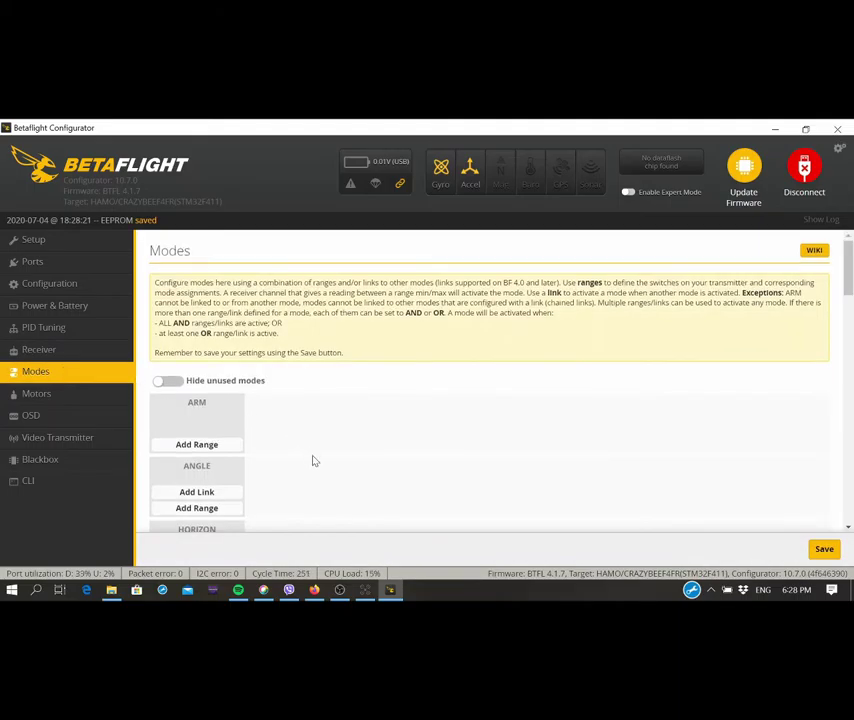
scroll(313, 460, down, 1)
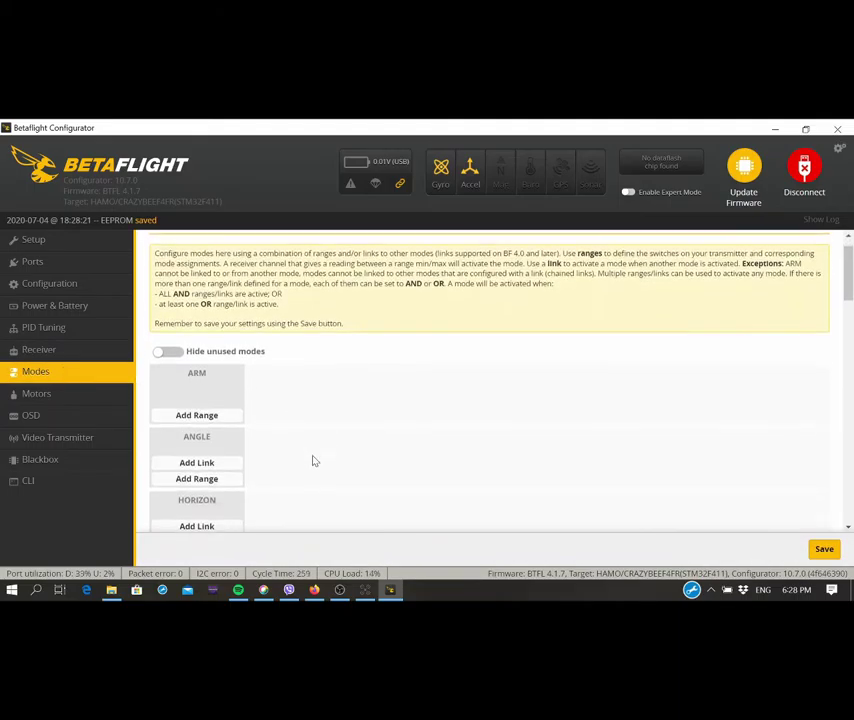
click(197, 415)
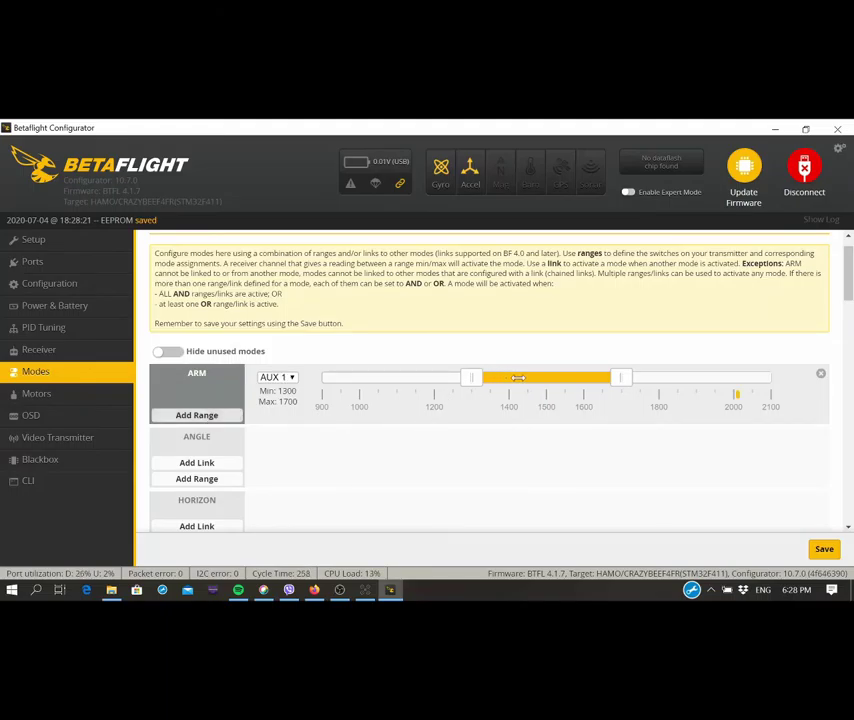
click(197, 479)
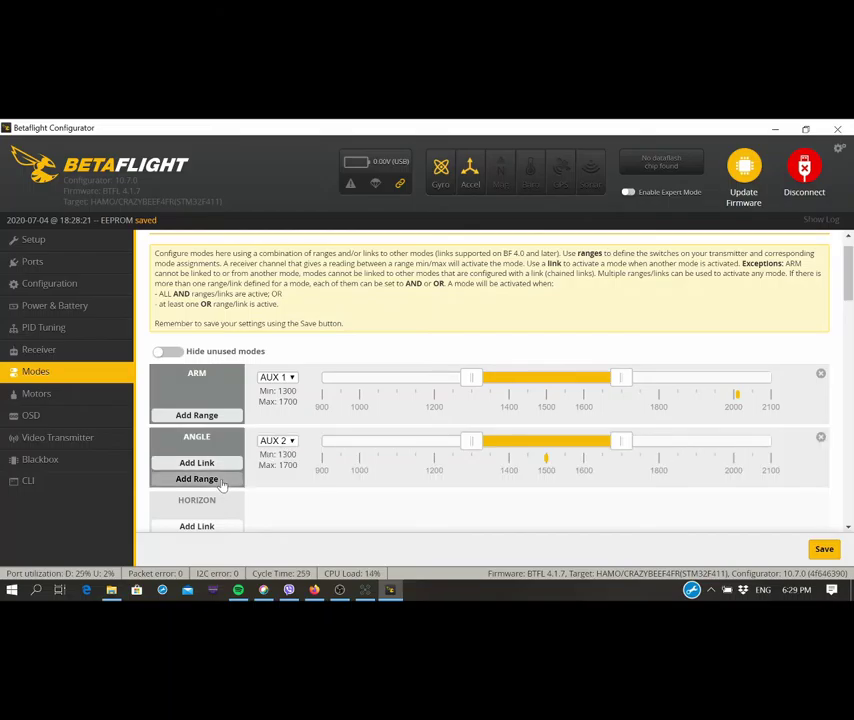
drag(524, 439, 673, 439)
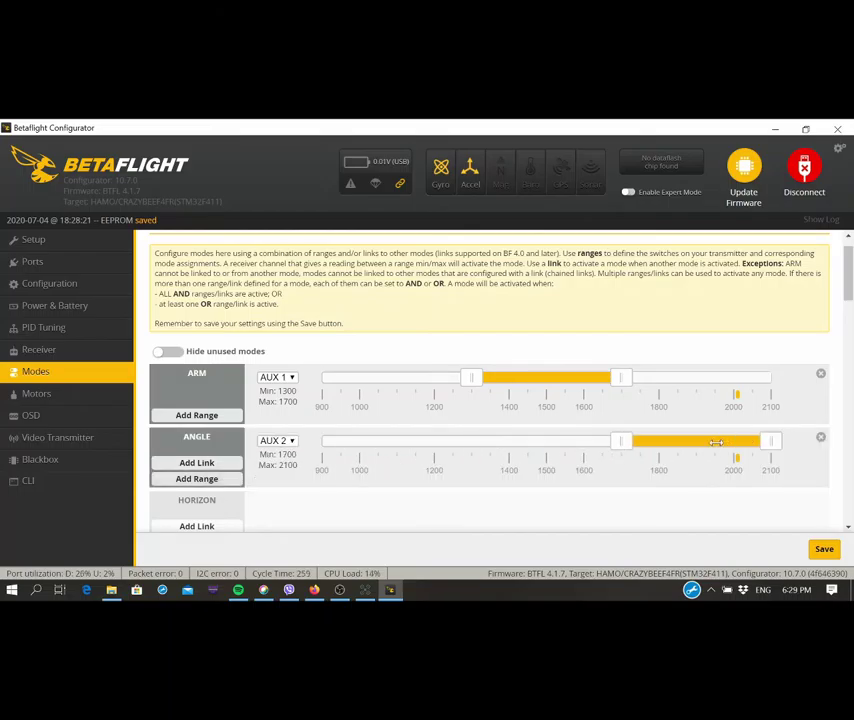
- Add an AIR MODE range of 1300–1700 on AUX 2
scroll(435, 507, down, 1)
scroll(435, 507, down, 5)
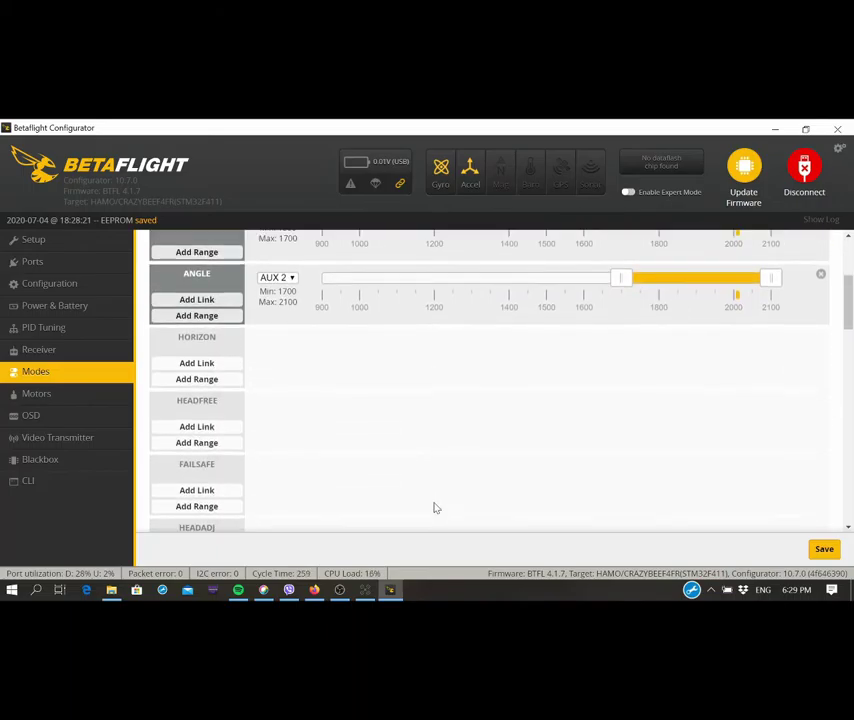
scroll(435, 508, down, 3)
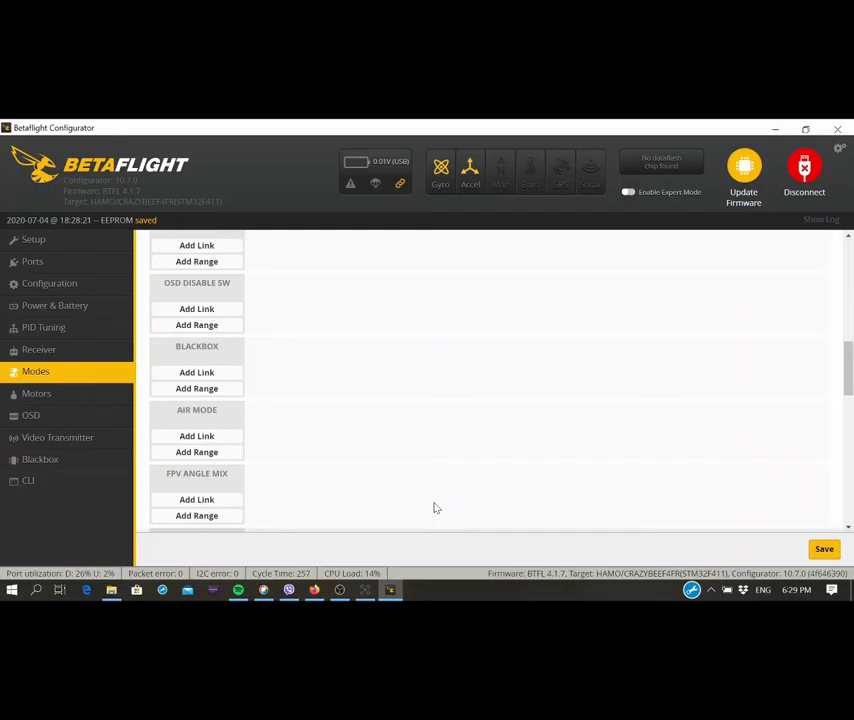
click(216, 456)
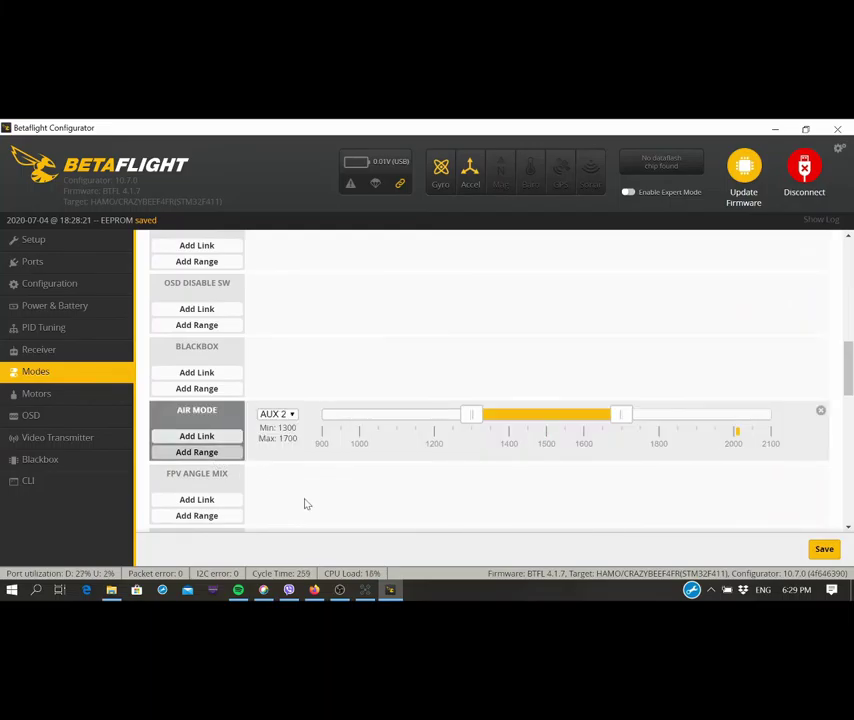
- Add a FLIP OVER AFTER CRASH range of 1300–1700 on AUX 4
scroll(306, 504, down, 5)
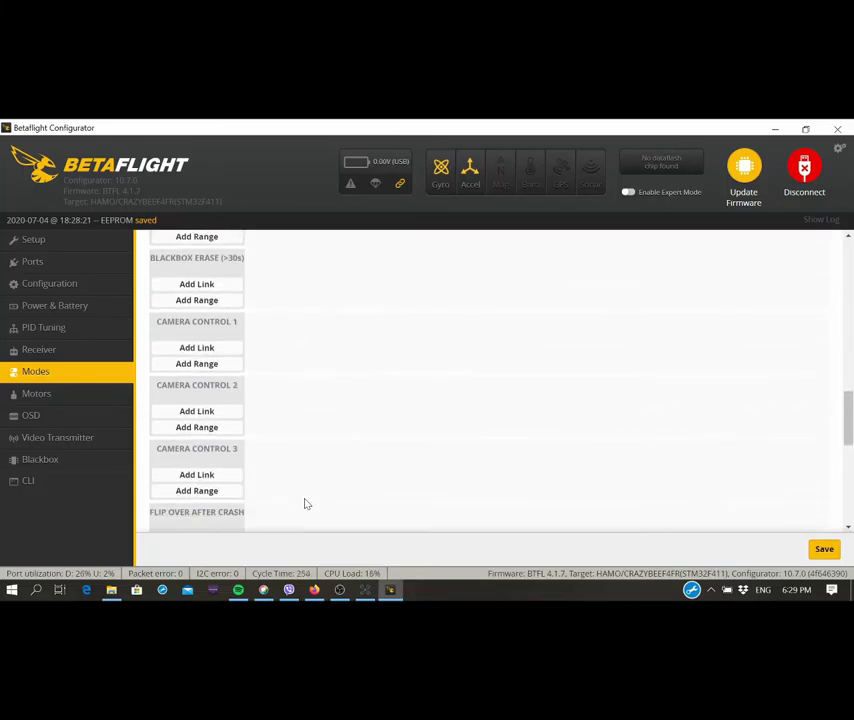
scroll(306, 504, down, 4)
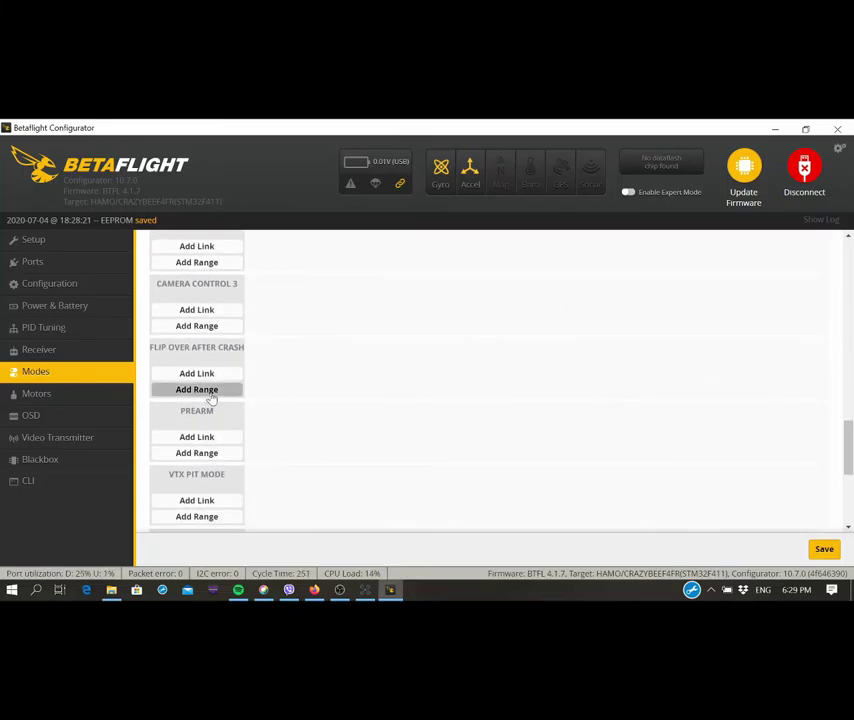
click(205, 391)
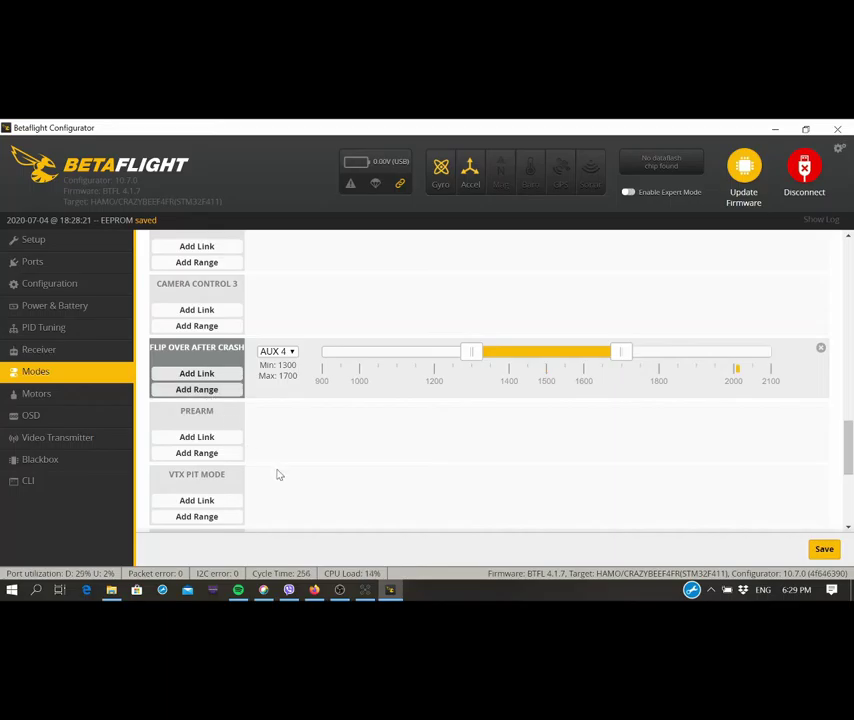
- Add an ACRO TRAINER range of 900–1300 on AUX 2, and save the mode settings
scroll(279, 475, down, 1)
scroll(279, 475, down, 1)
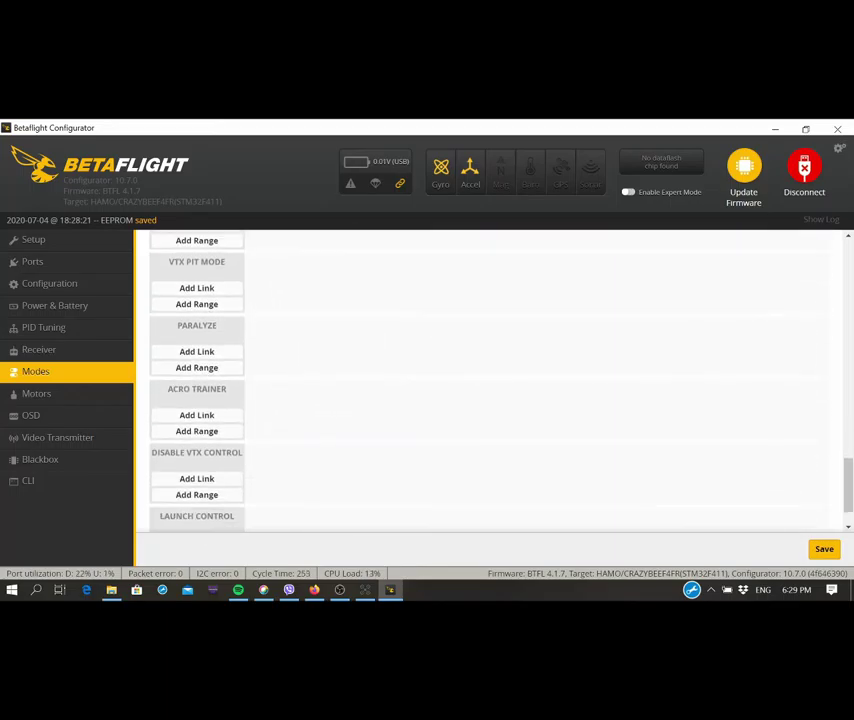
click(221, 437)
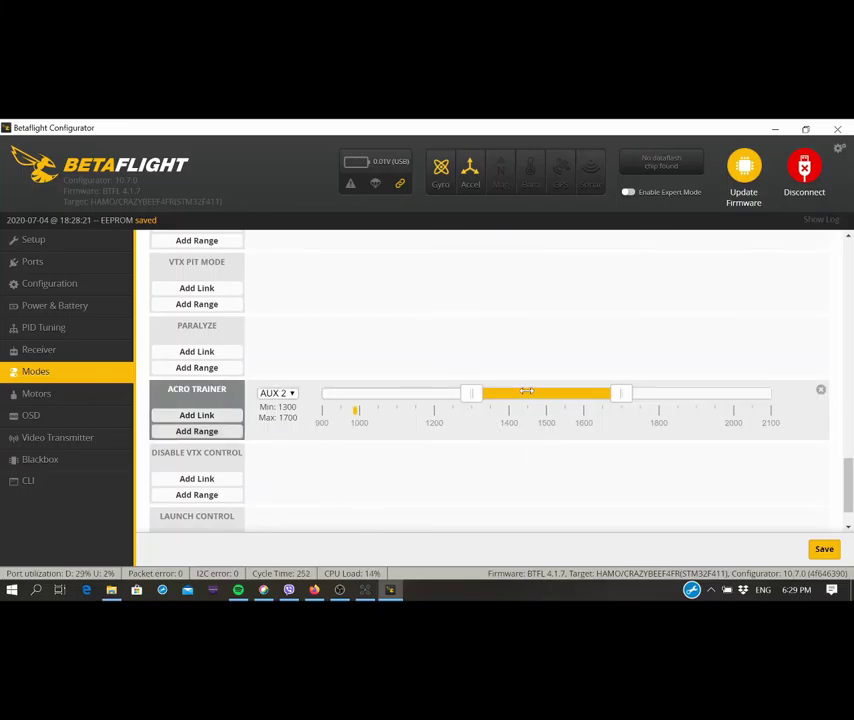
drag(528, 393, 363, 393)
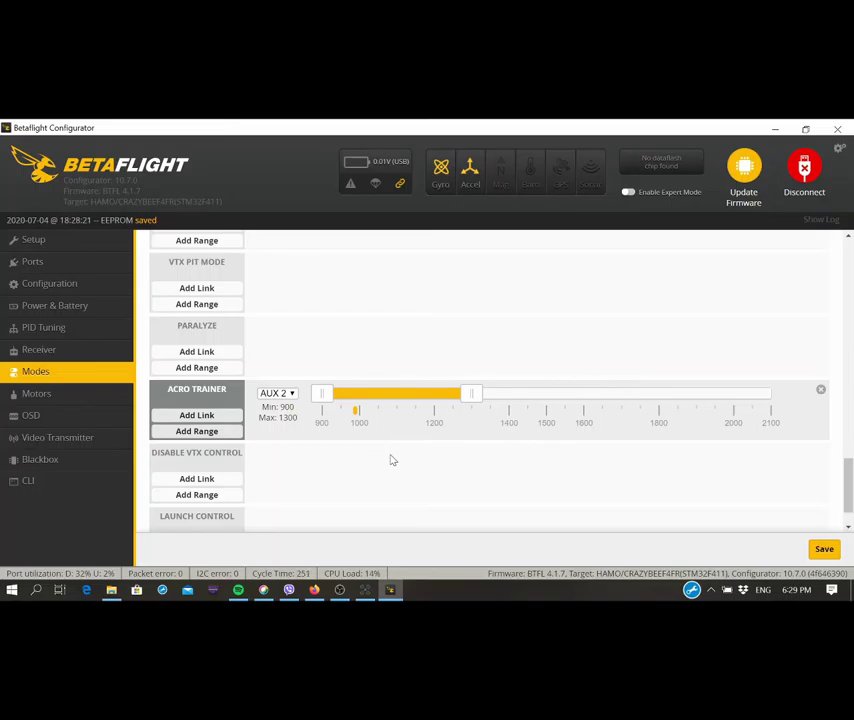
scroll(392, 460, down, 1)
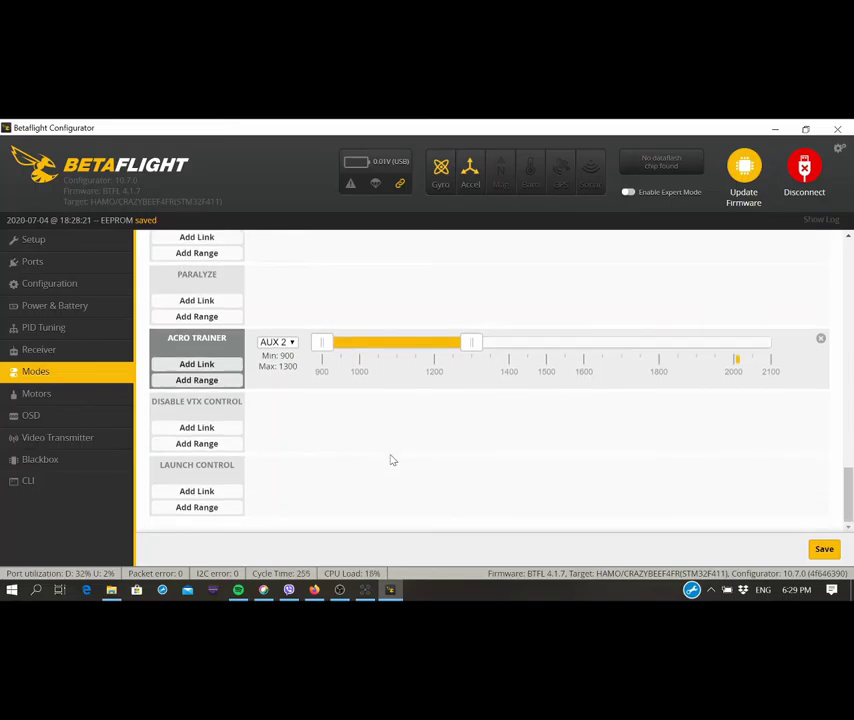
click(825, 560)
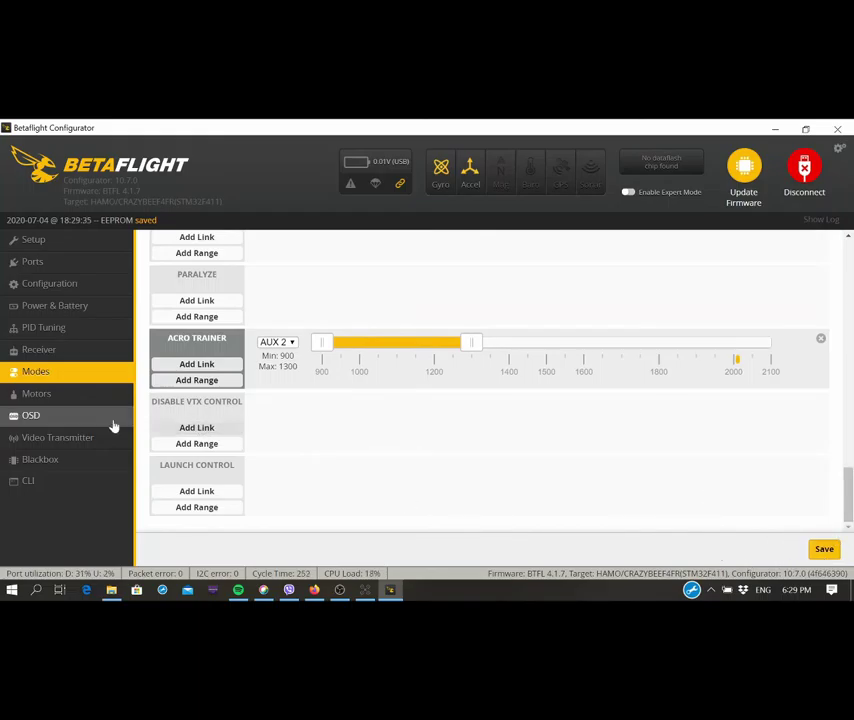
- Enable battery average cell voltage and battery voltage for OSD profile 1, stacking them in the lower-left corner of the OSD preview
click(39, 416)
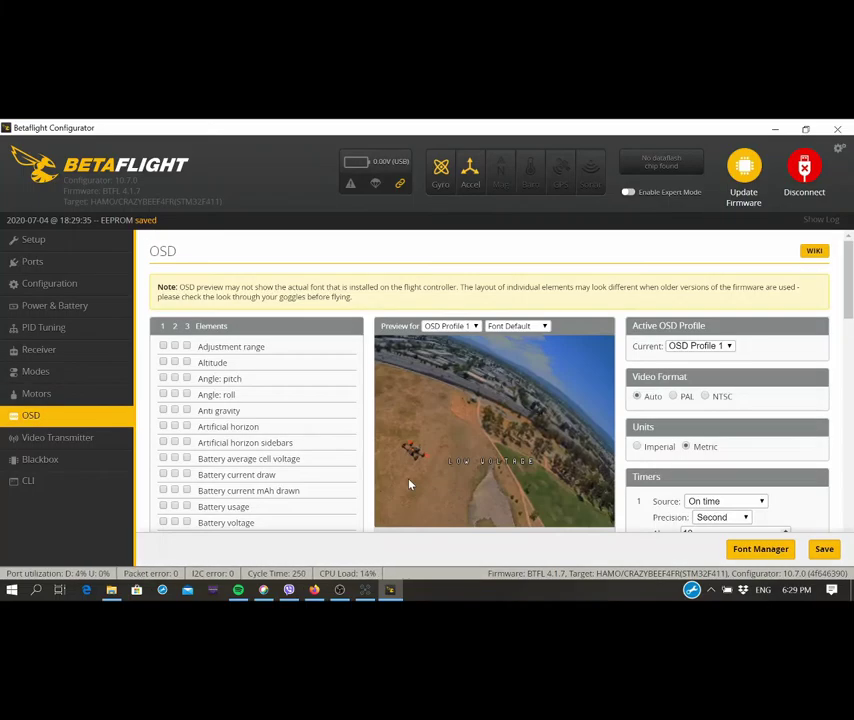
scroll(265, 401, down, 1)
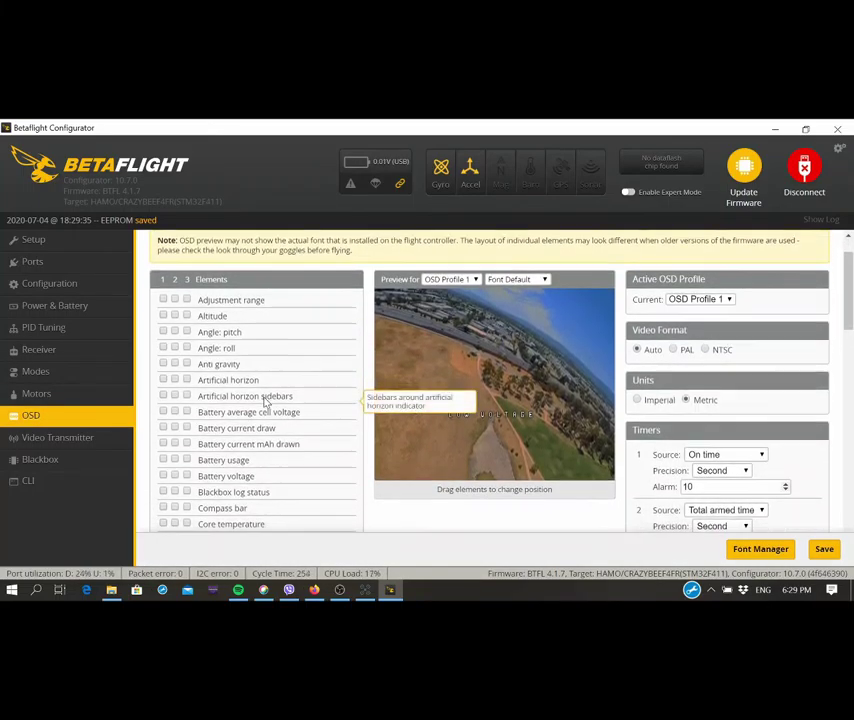
scroll(265, 401, down, 1)
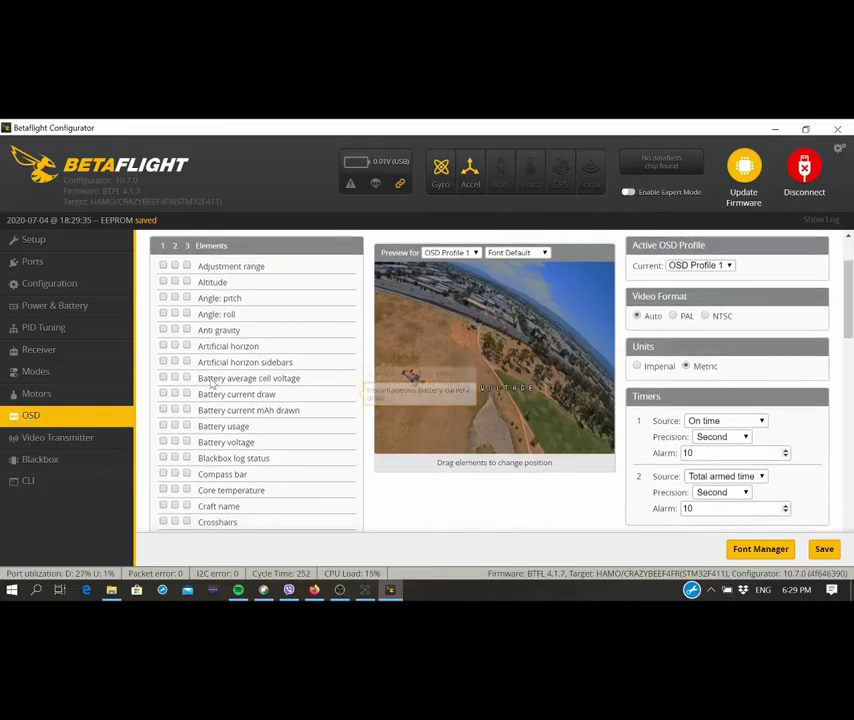
click(163, 378)
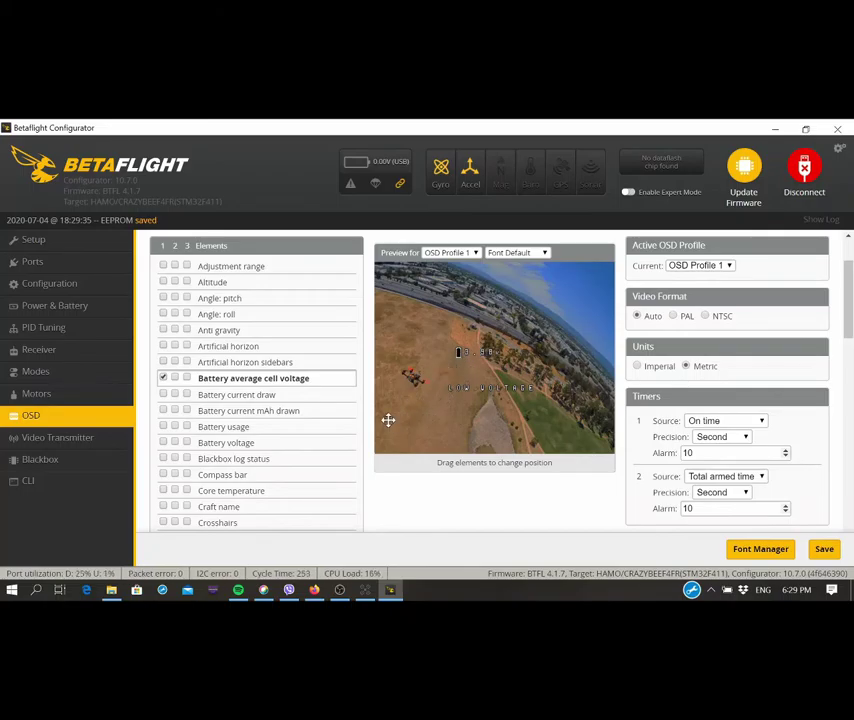
drag(388, 420, 387, 421)
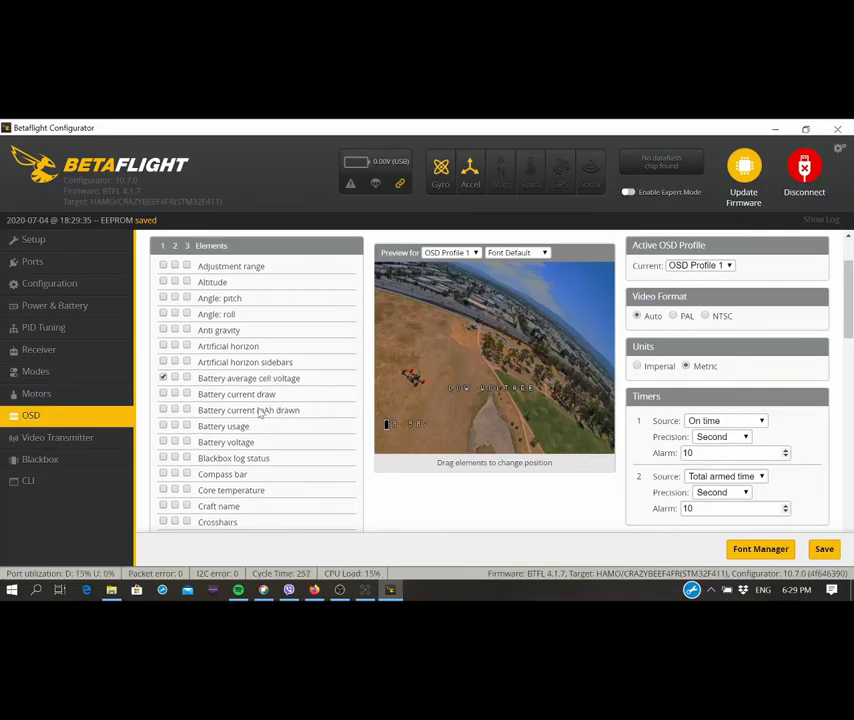
click(164, 441)
drag(406, 432, 393, 438)
- Enable the craft name for OSD profile 1 and place it at the bottom centre of the OSD preview, level with the battery voltage
scroll(249, 454, down, 1)
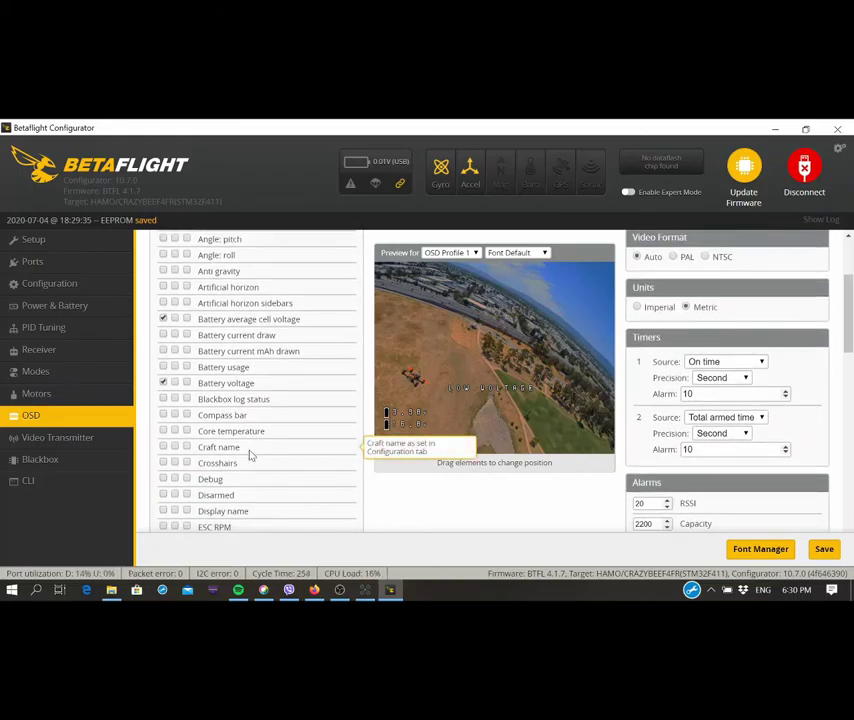
scroll(249, 454, down, 1)
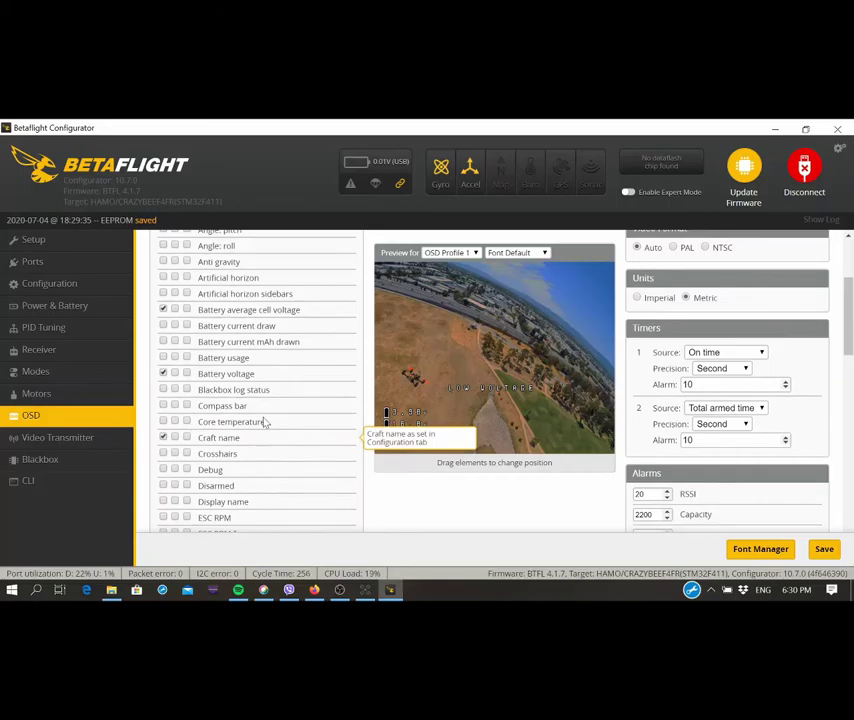
drag(479, 403, 459, 424)
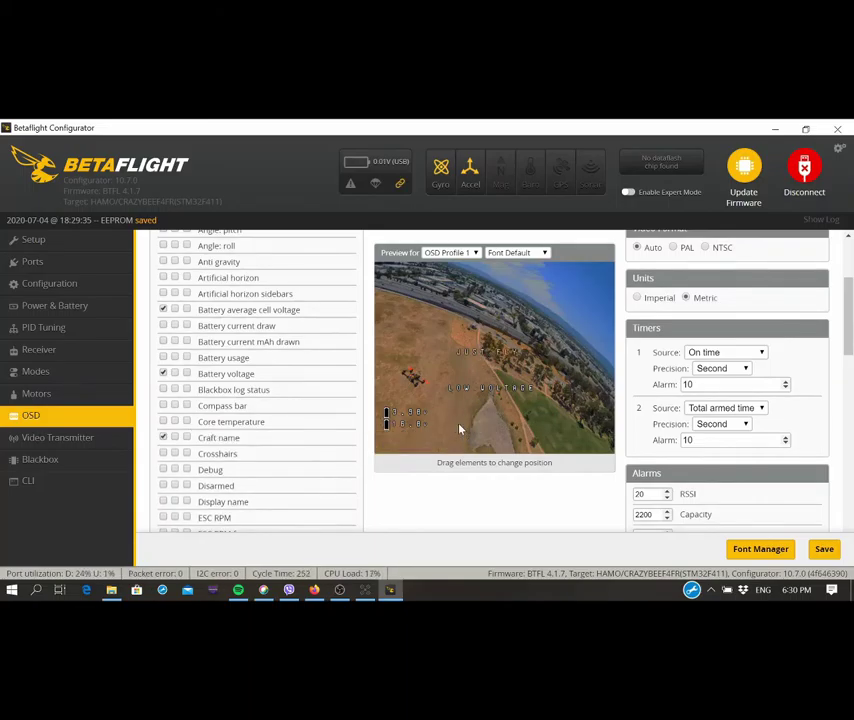
- Enable the flip after crash arrow at the OSD preview's upper-left edge and the fly mode just above the battery readings for profile 1
scroll(221, 478, down, 3)
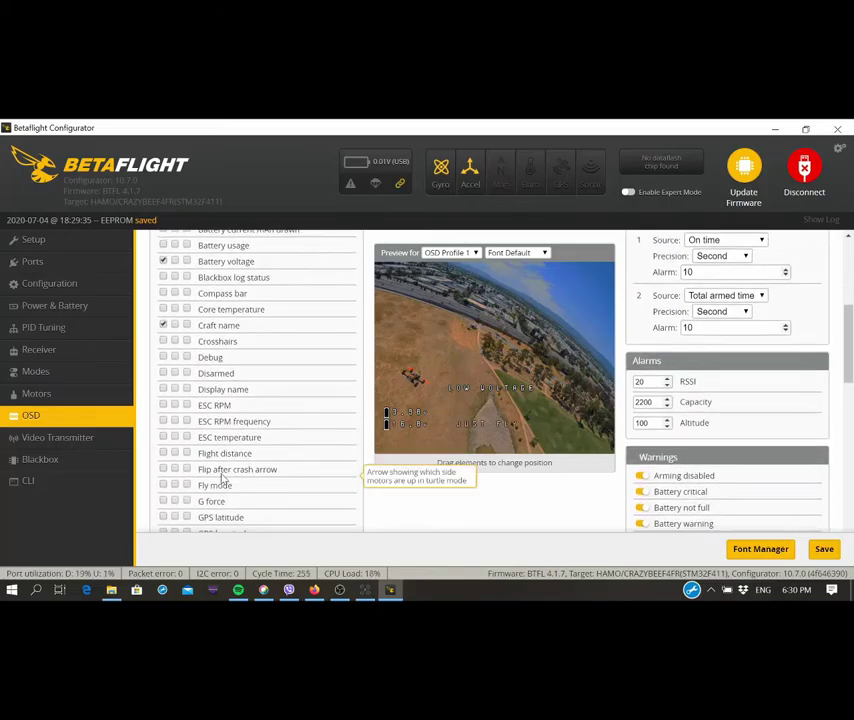
scroll(205, 472, down, 1)
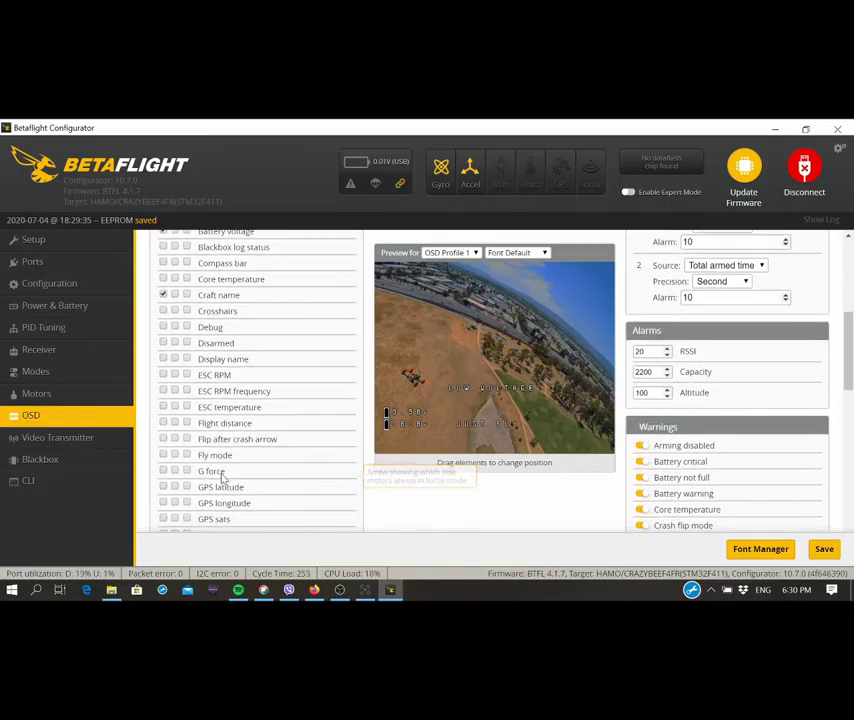
click(164, 439)
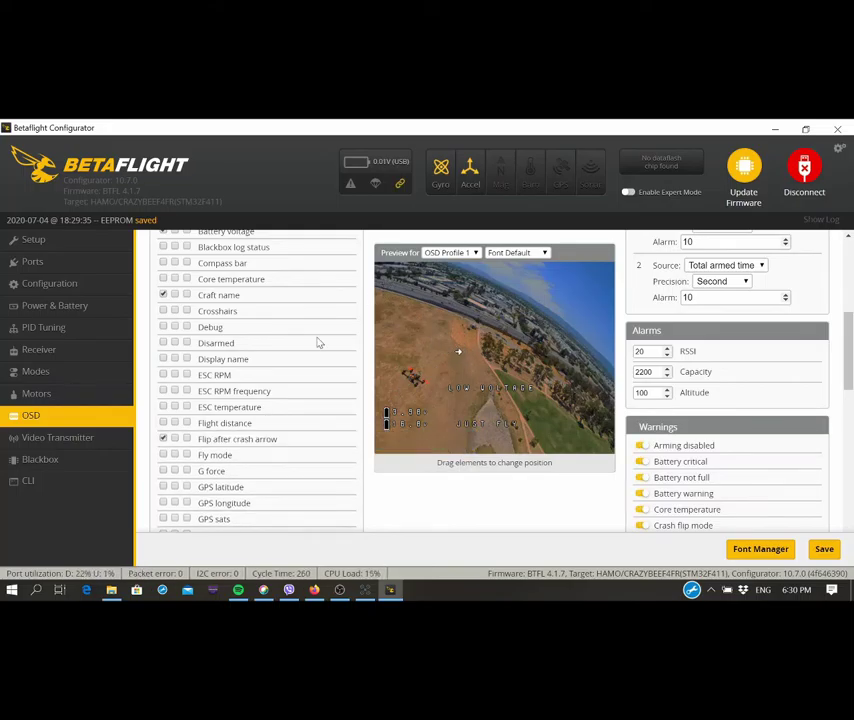
click(163, 455)
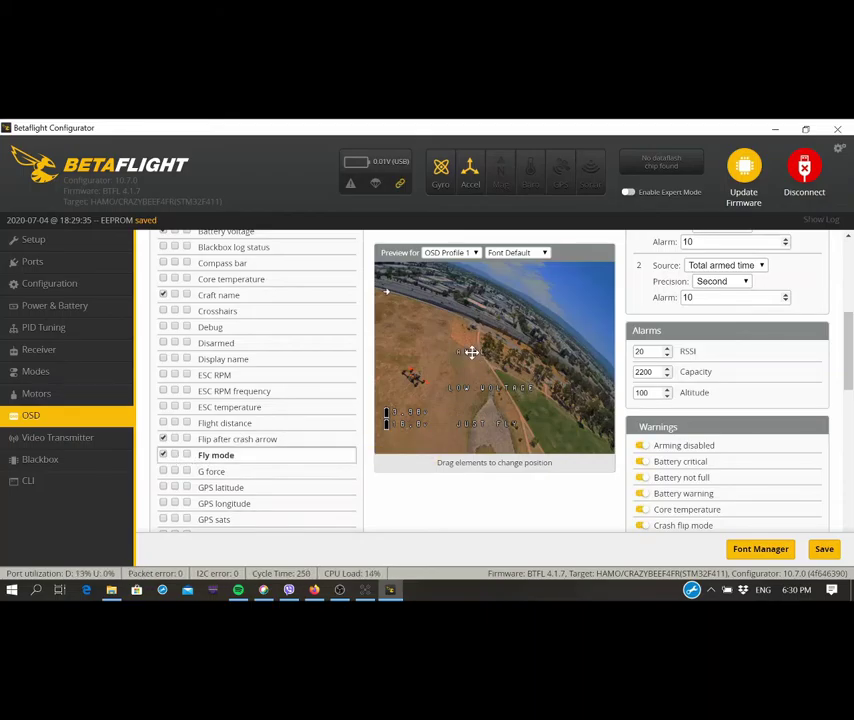
drag(412, 326, 390, 401)
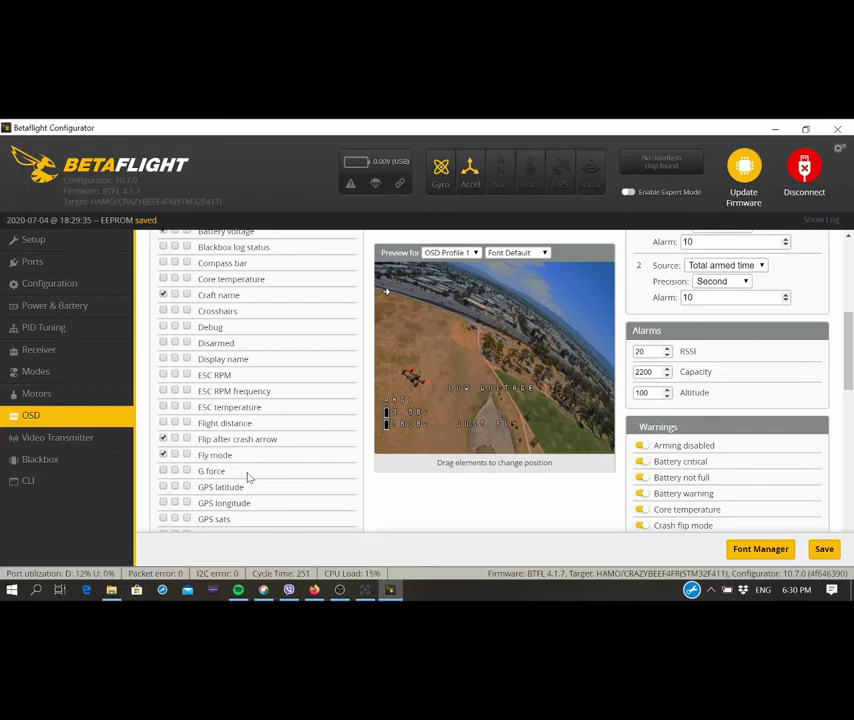
- Enable the RSSI value for OSD profile 1 and place it in the lower-right corner of the OSD preview
scroll(249, 477, down, 3)
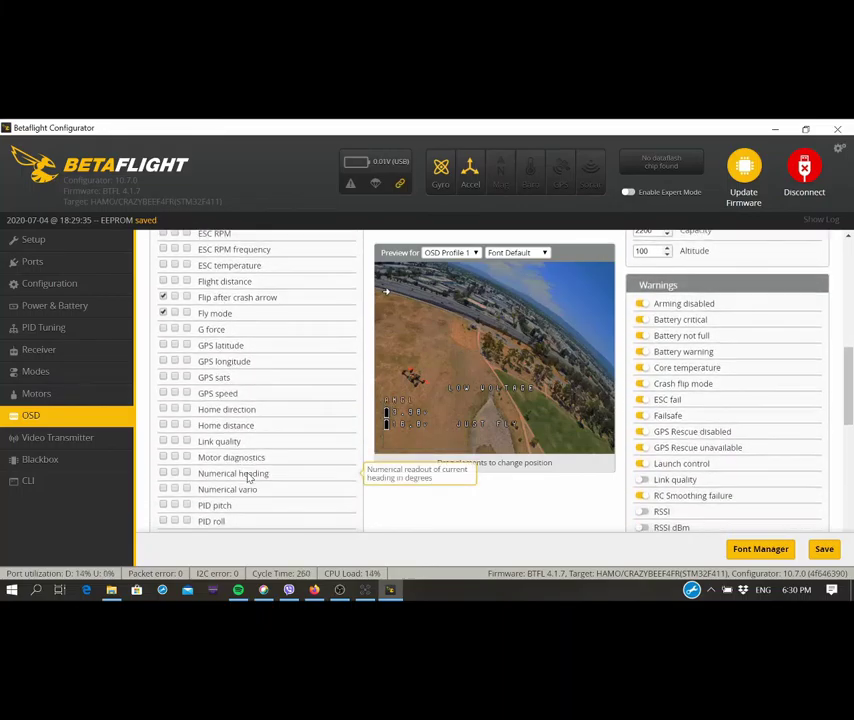
scroll(249, 477, down, 3)
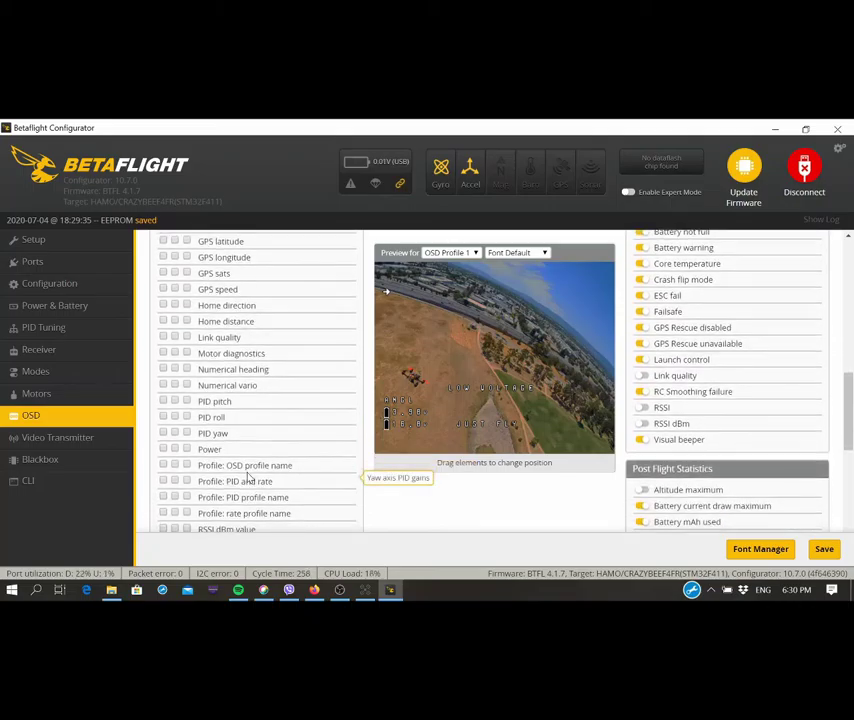
scroll(249, 477, down, 2)
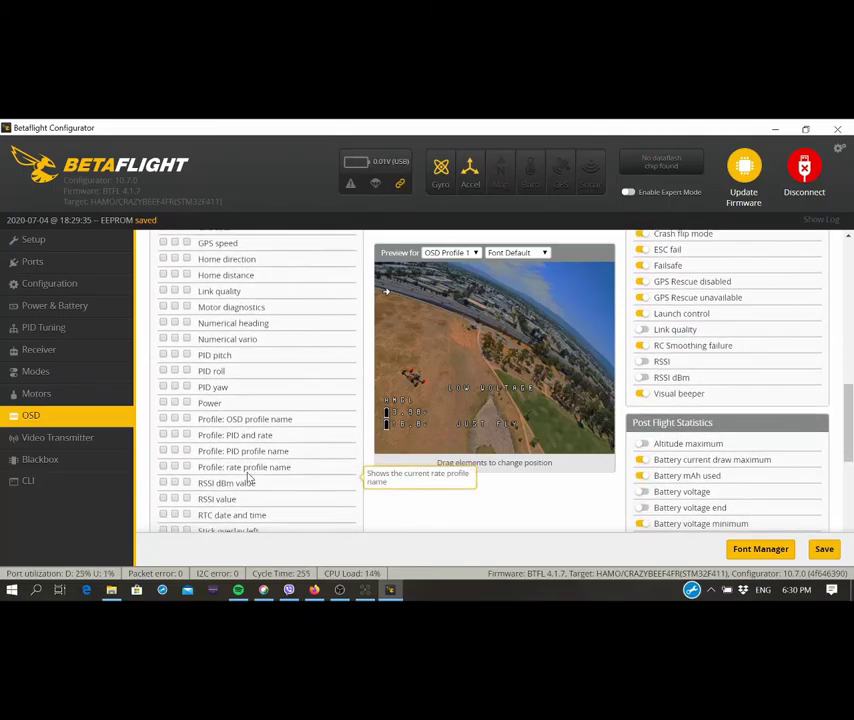
scroll(249, 478, down, 1)
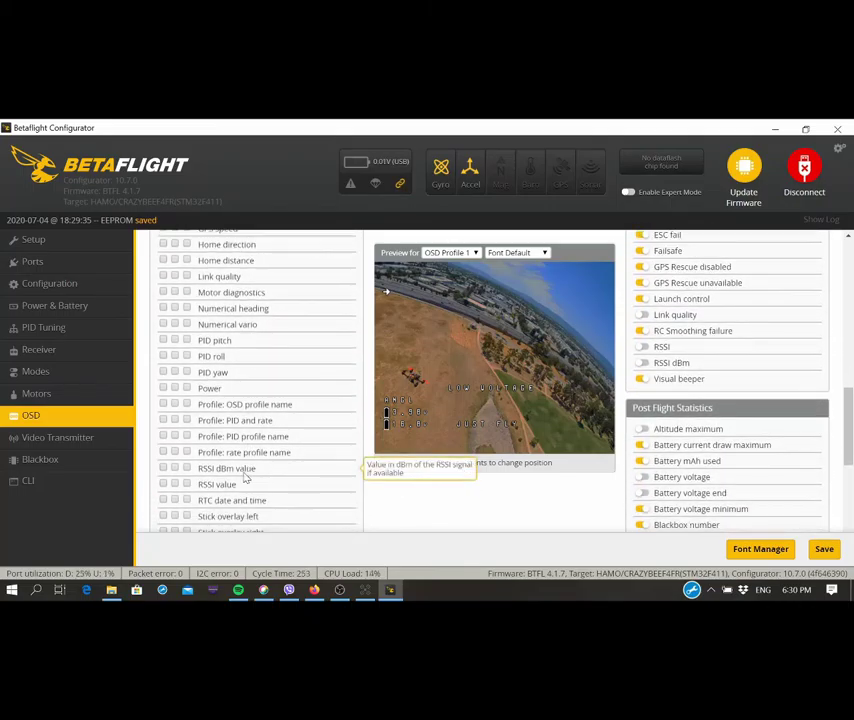
click(163, 484)
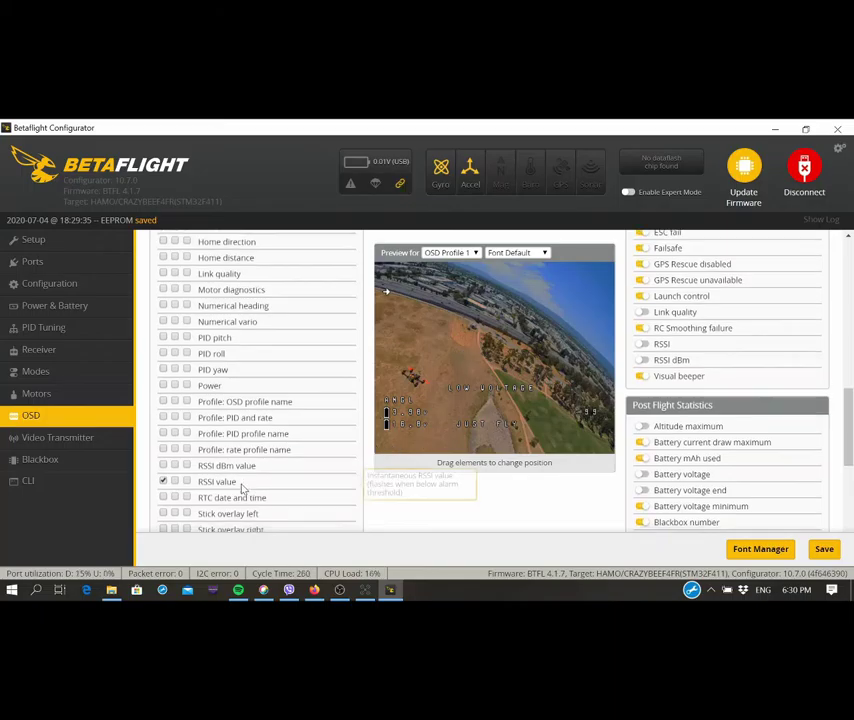
- Enable throttle position for OSD profile 1, stack it just above the RSSI value in the preview, and save the OSD settings
scroll(245, 488, down, 2)
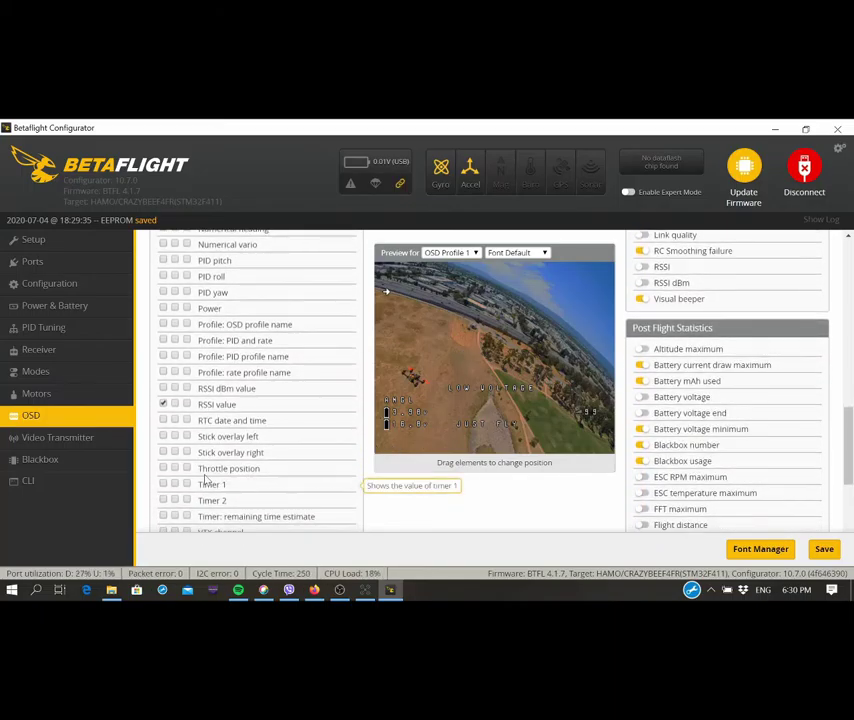
click(164, 468)
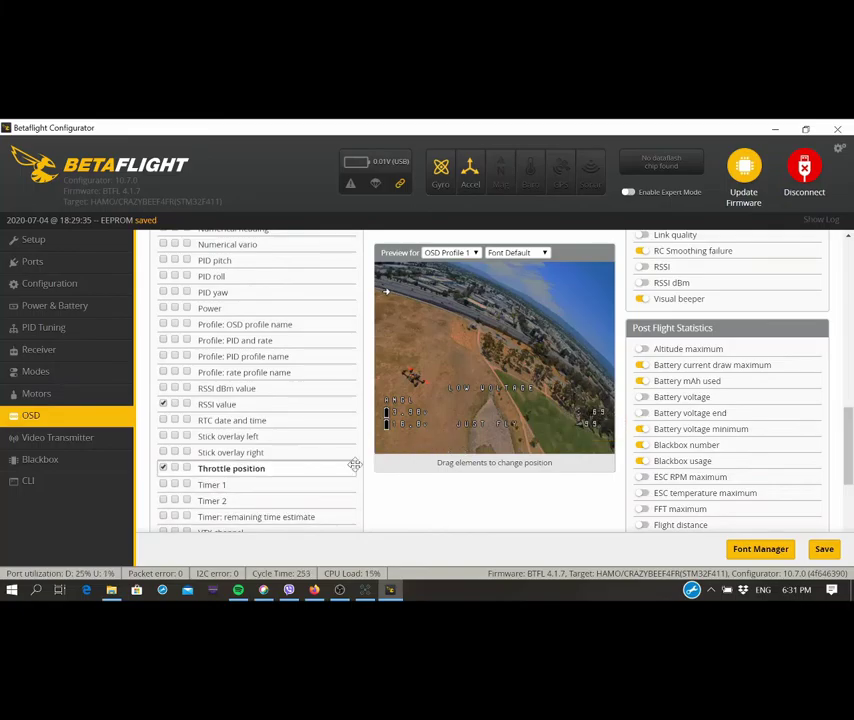
scroll(320, 484, down, 1)
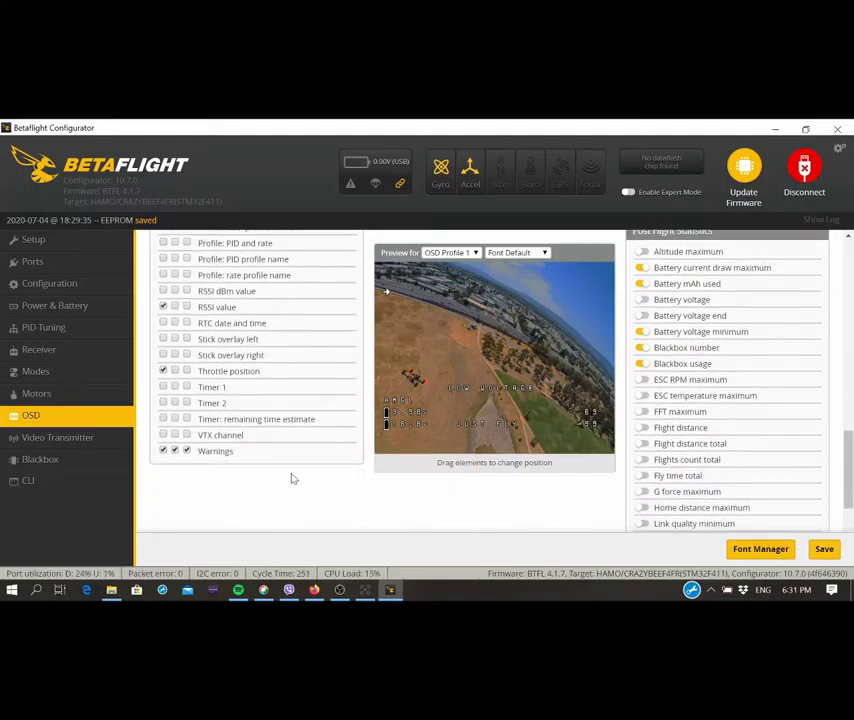
click(822, 550)
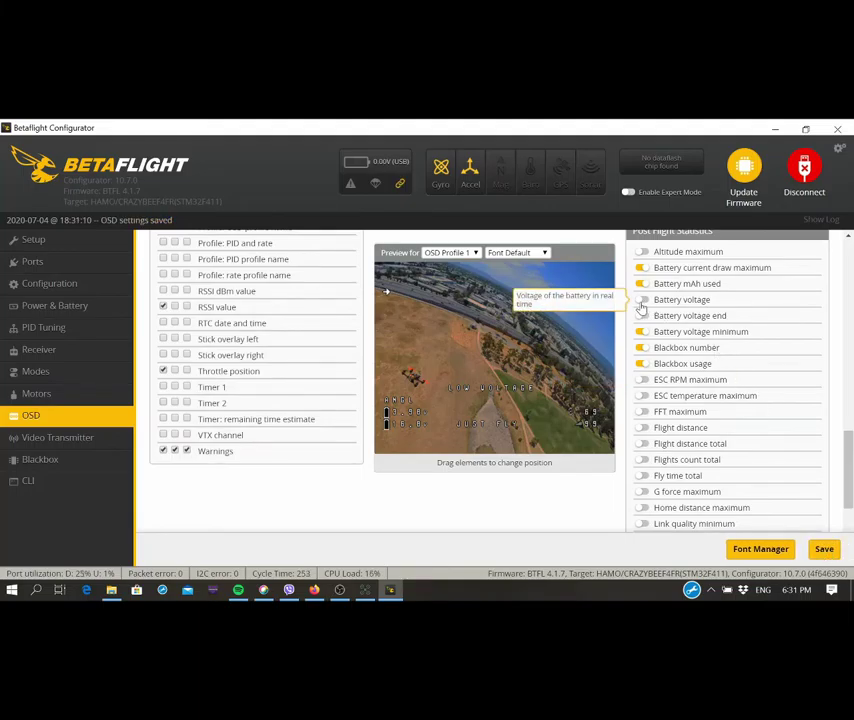
- Enable battery voltage end and fly time total in the post-flight statistics, and save the OSD settings
scroll(680, 410, down, 2)
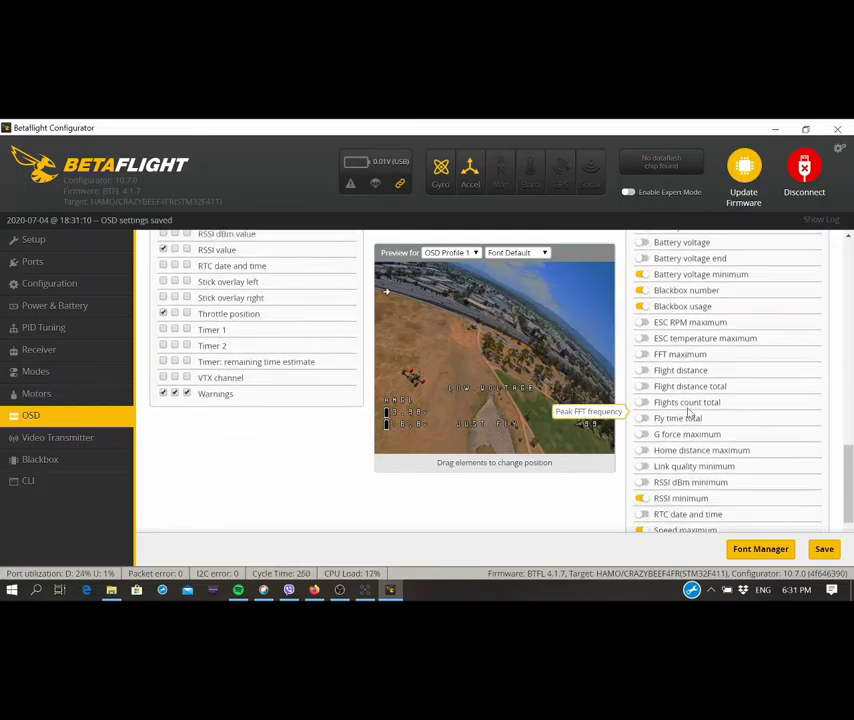
scroll(675, 405, up, 3)
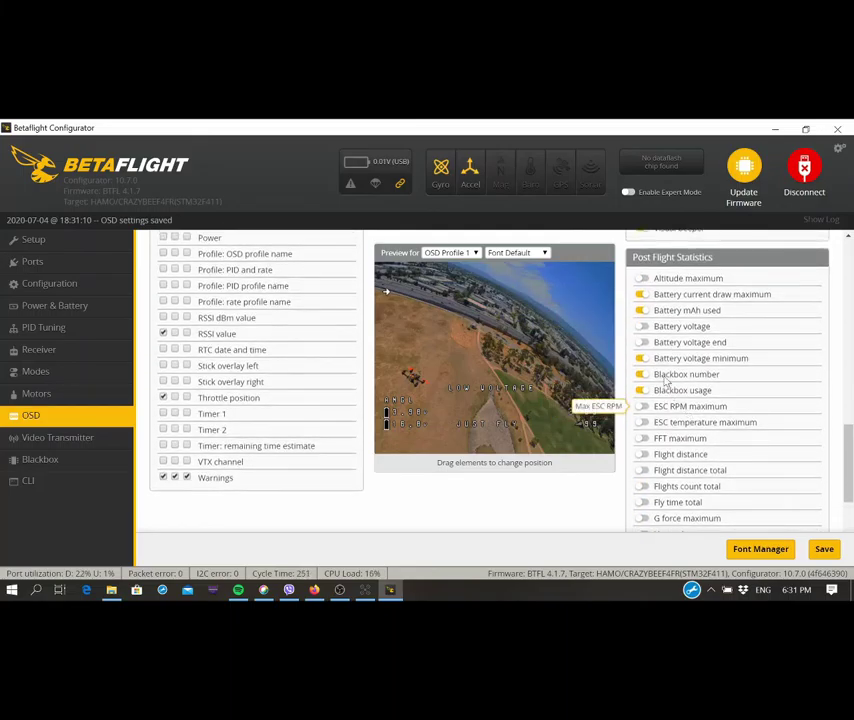
click(643, 343)
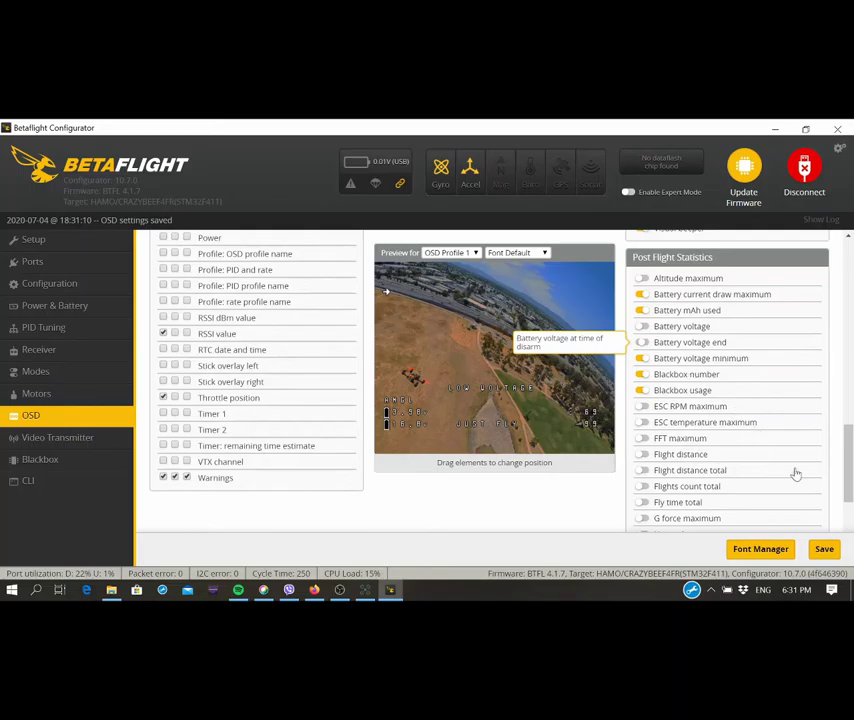
scroll(749, 477, down, 1)
scroll(749, 477, down, 1)
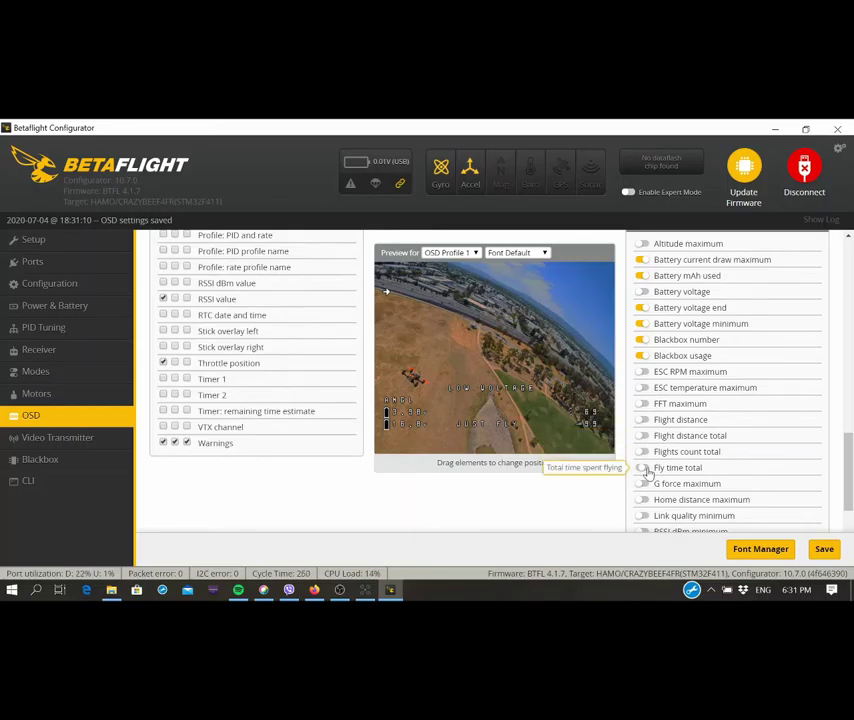
click(643, 468)
scroll(743, 484, down, 3)
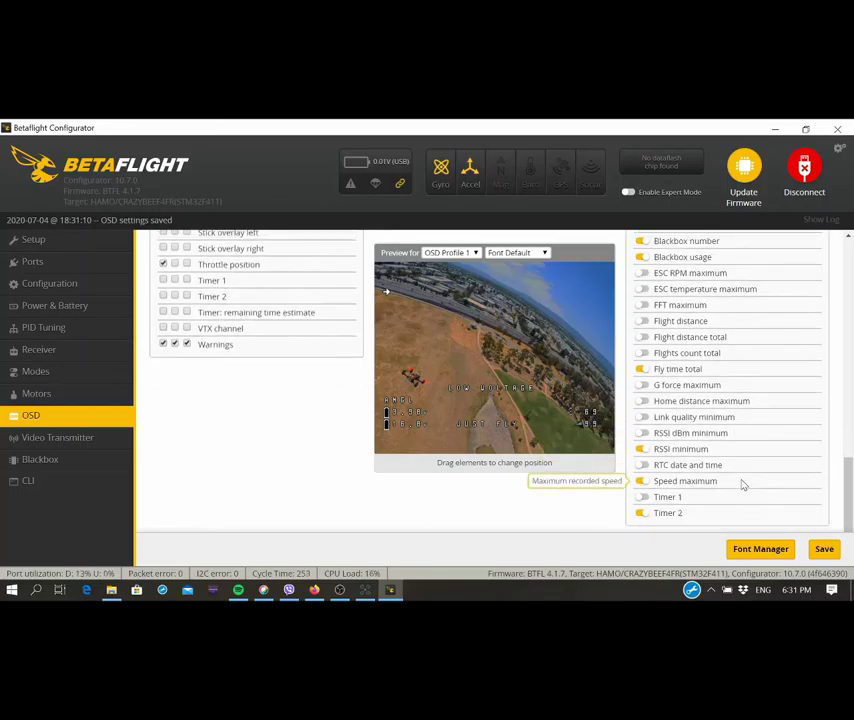
click(641, 513)
click(824, 549)
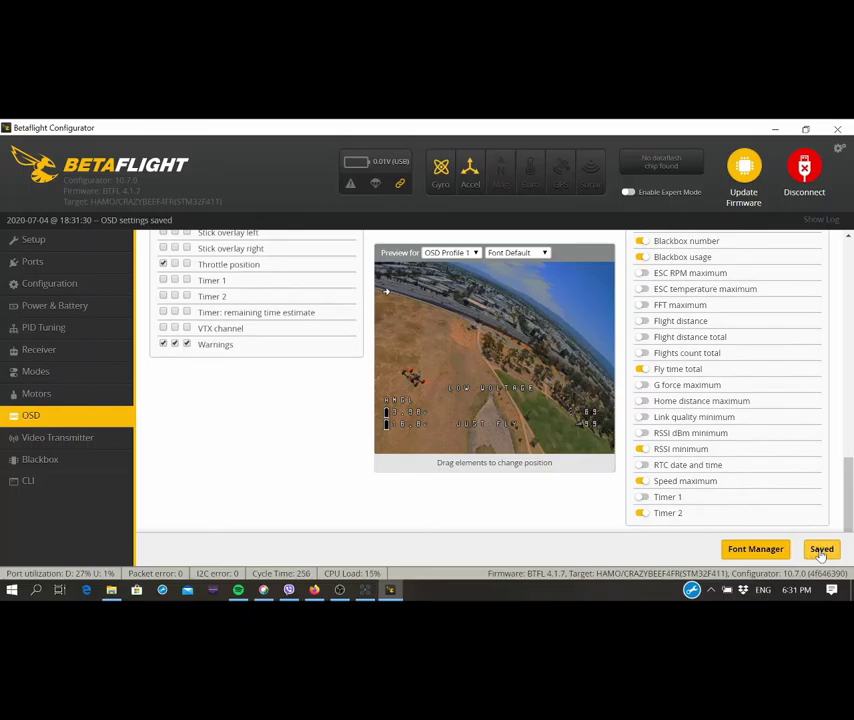
- Load the video transmitter table from the file runcam_tx100_vtx_table_irc_tramp_us.json
click(70, 440)
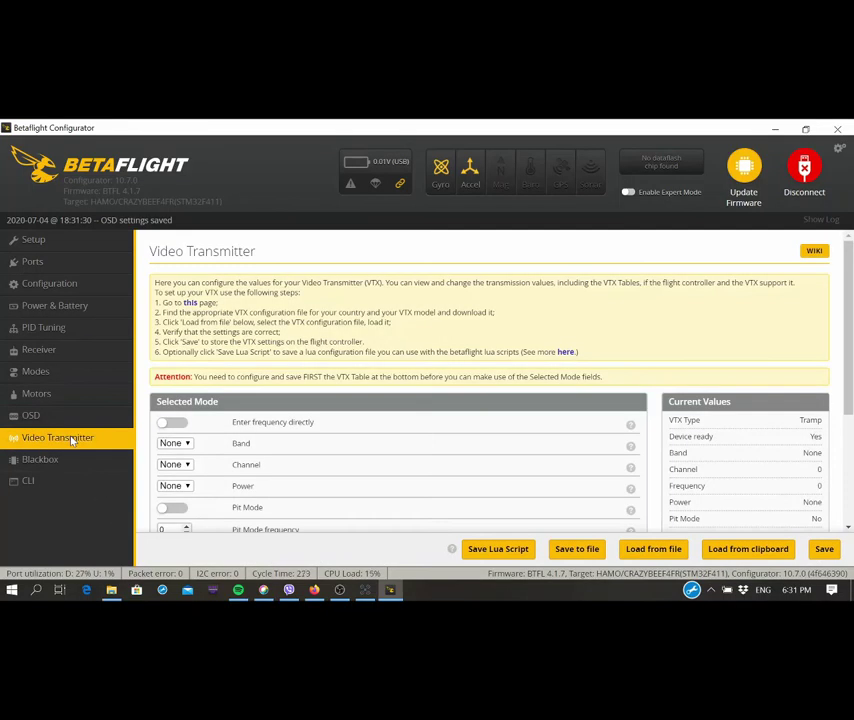
scroll(328, 501, down, 3)
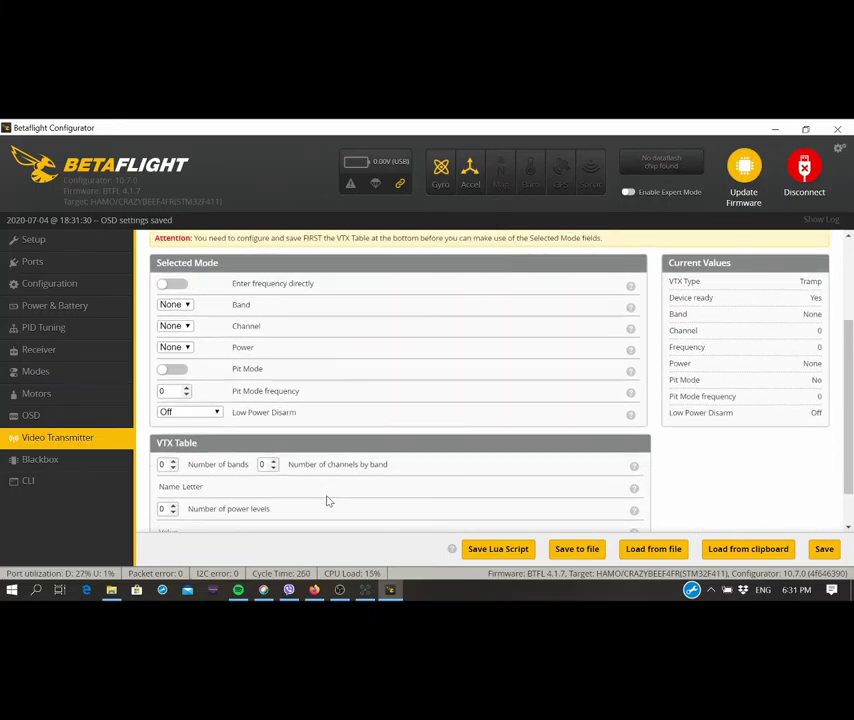
click(640, 550)
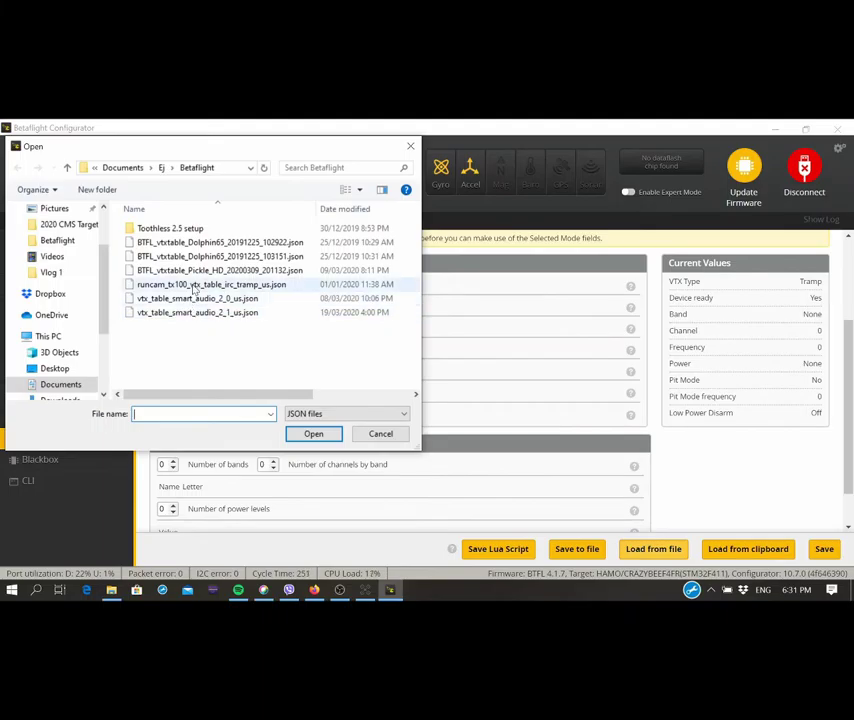
double_click(195, 285)
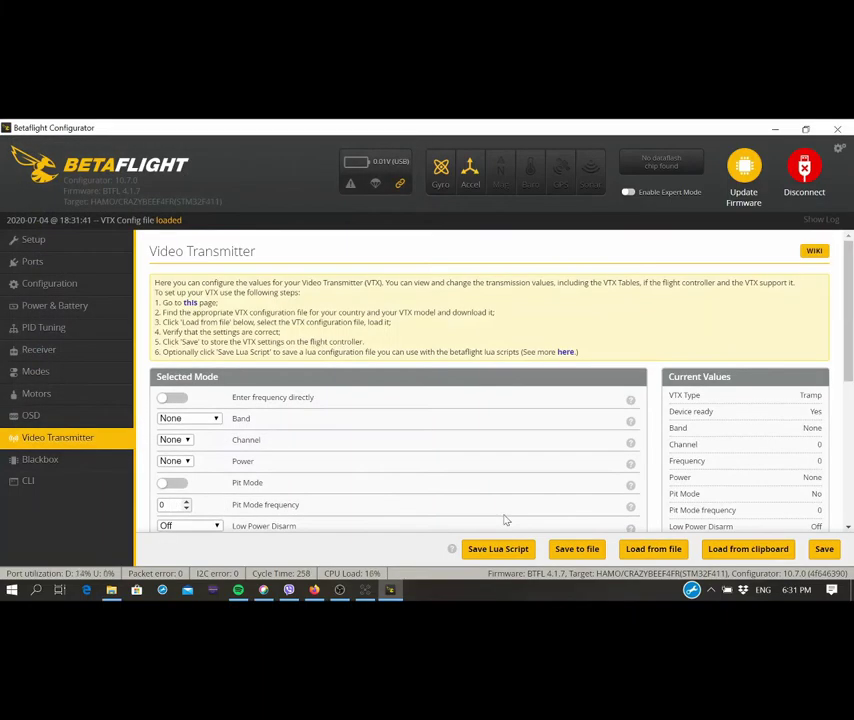
- Set the video transmitter to band BOSCAM_E and Channel 6, and save the settings to the flight controller
click(216, 421)
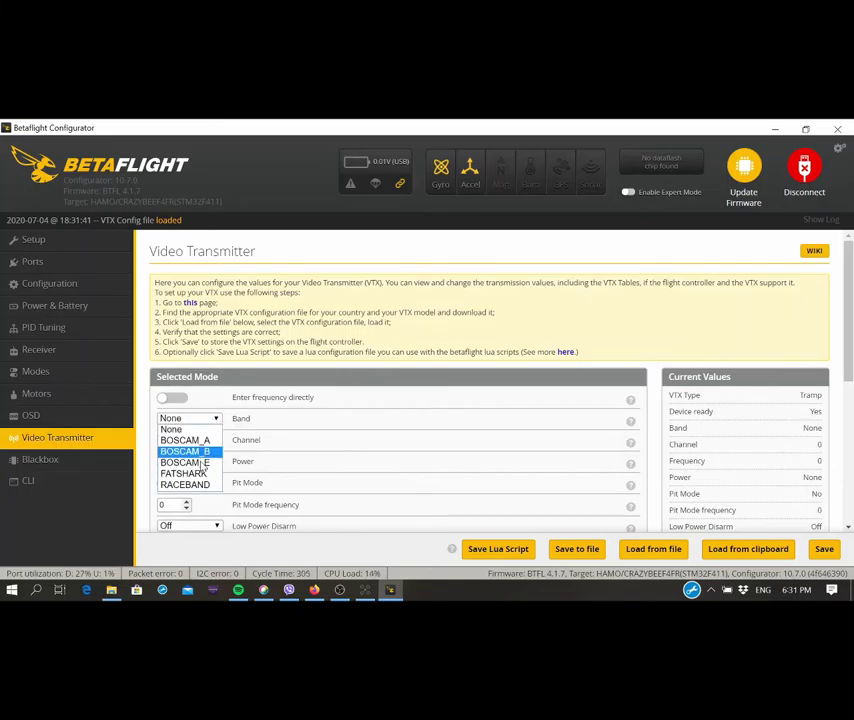
click(203, 464)
click(205, 441)
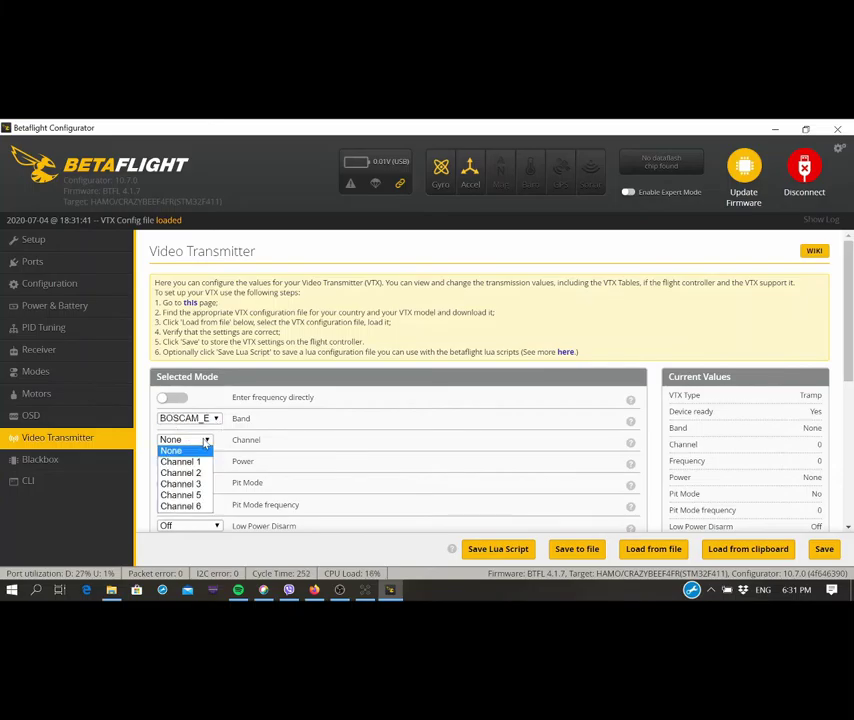
click(198, 506)
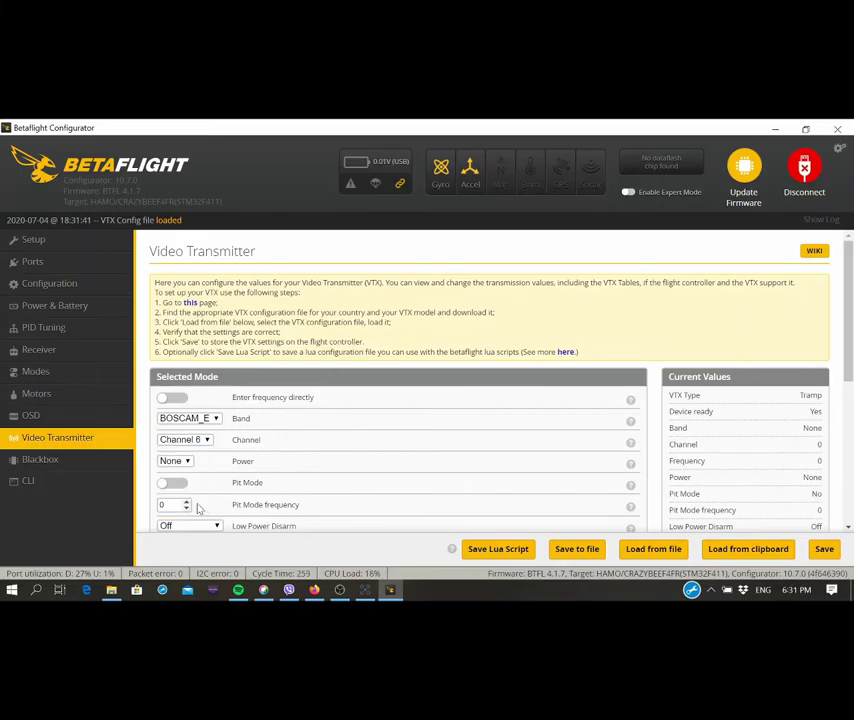
scroll(226, 508, down, 5)
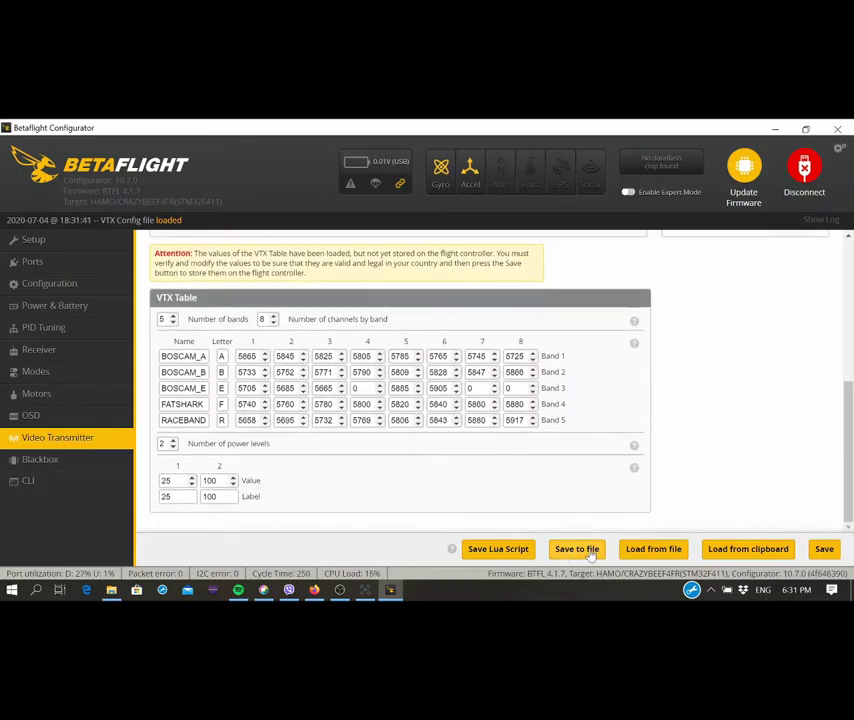
click(824, 550)
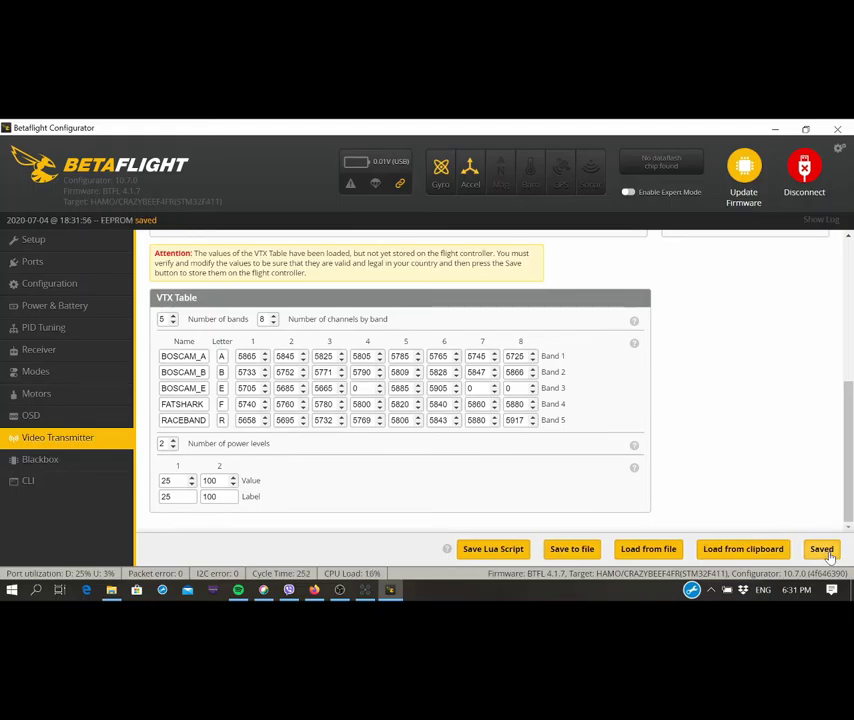
- Enable motor test mode, spin all four motors at about 1040 with the master control, and return them to 1000
click(36, 394)
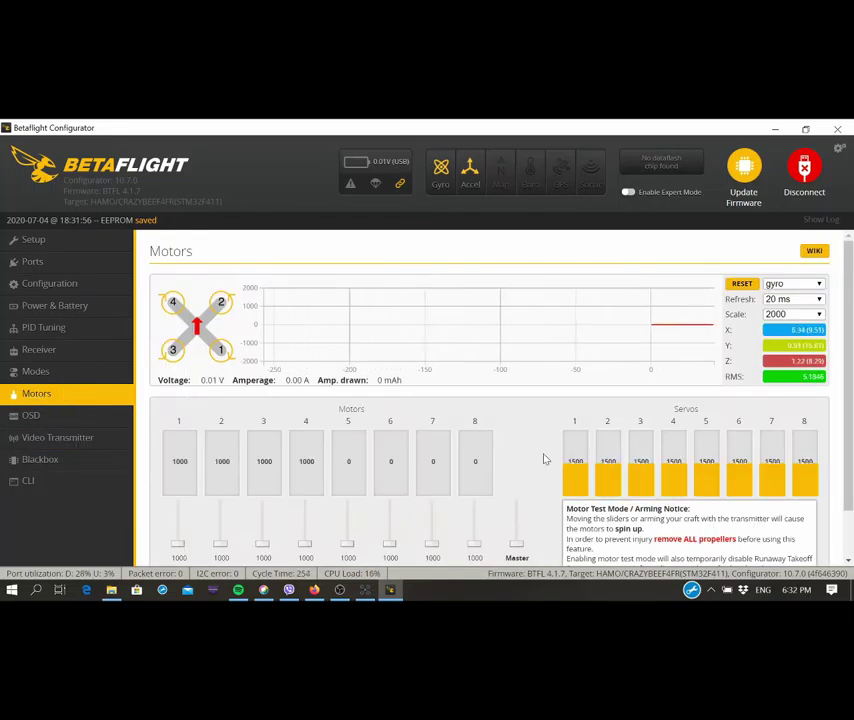
scroll(544, 459, down, 1)
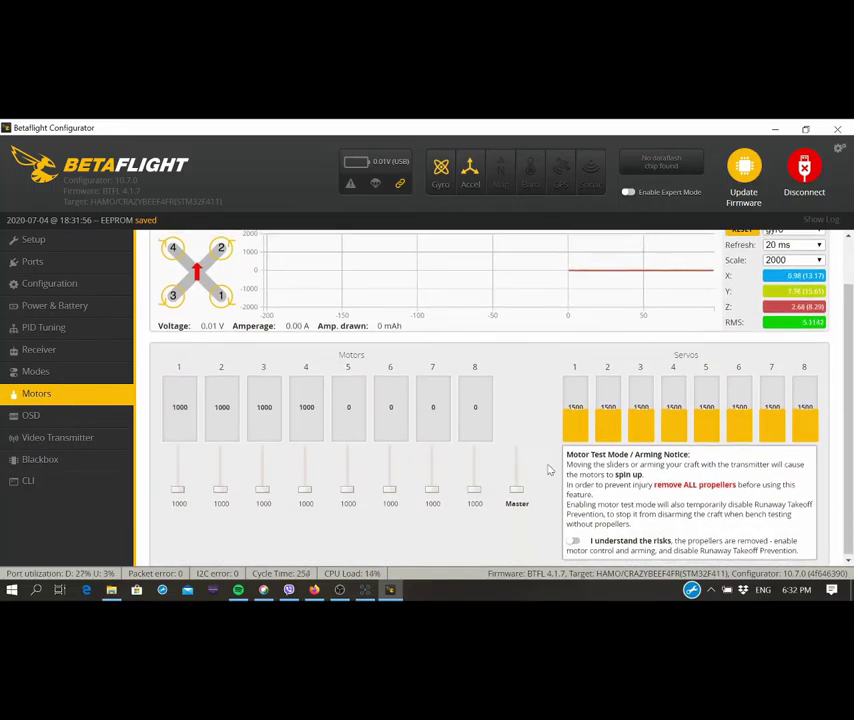
click(573, 541)
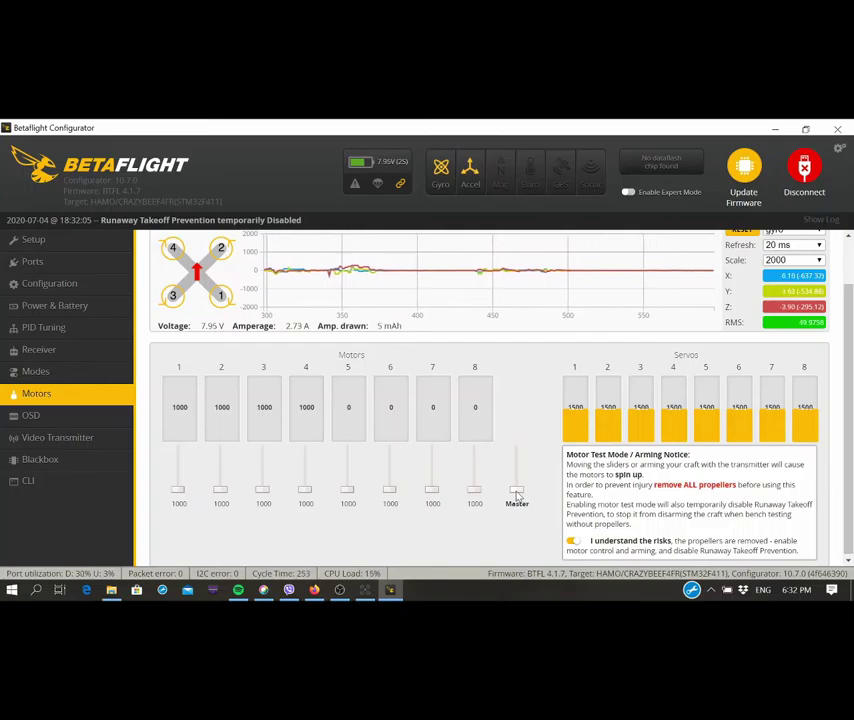
scroll(517, 490, up, 4)
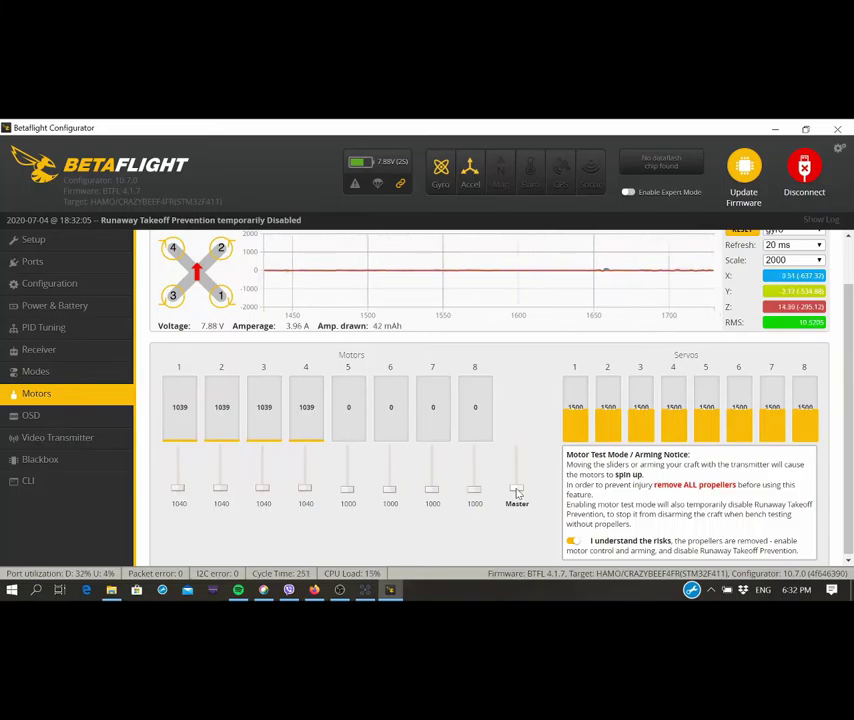
drag(516, 490, 513, 524)
scroll(172, 434, up, 1)
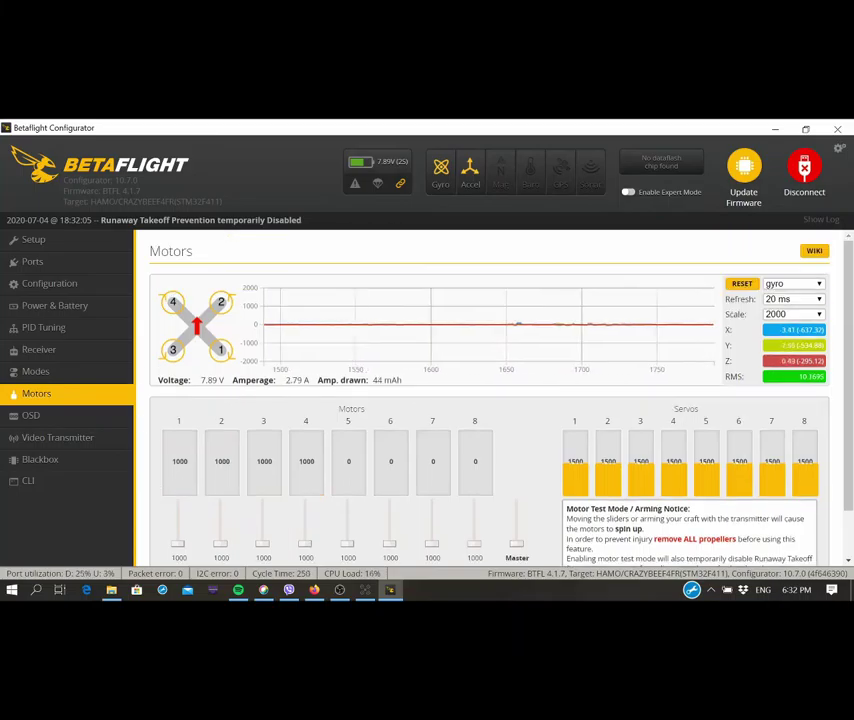
- Set the mixer's motor direction to reversed, and save the configuration with a reboot
click(47, 286)
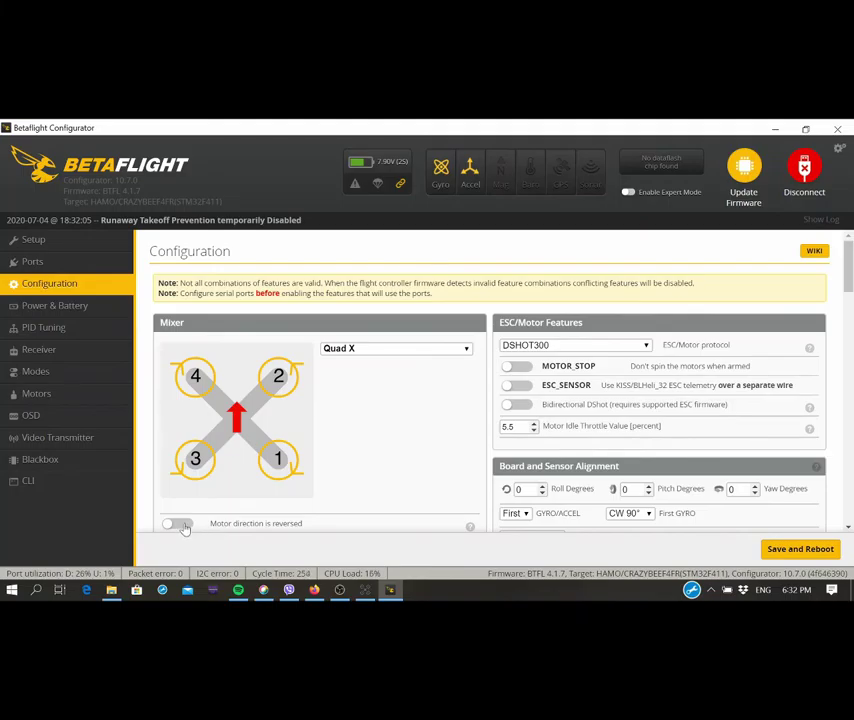
click(181, 525)
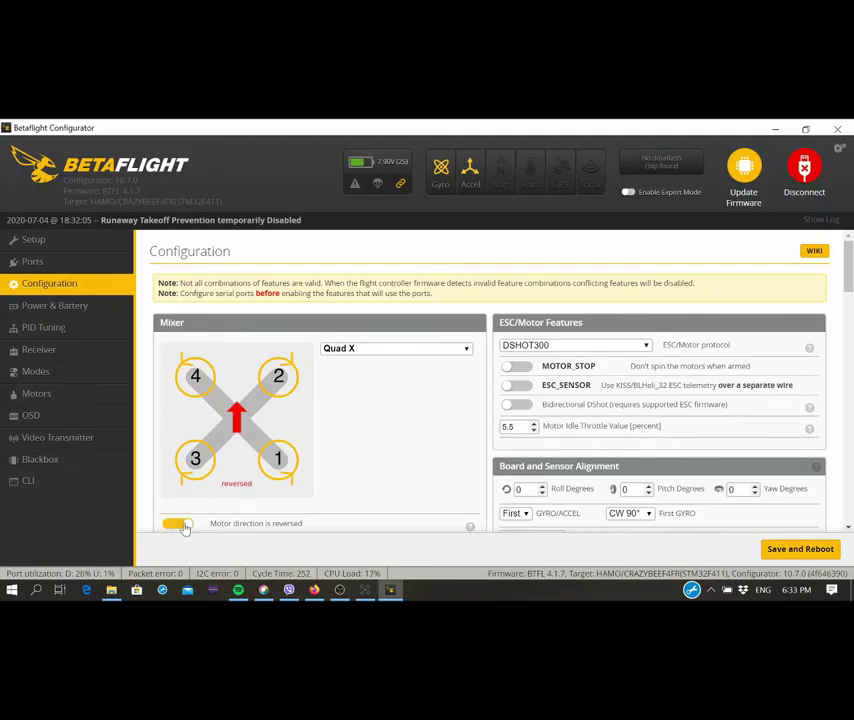
click(801, 549)
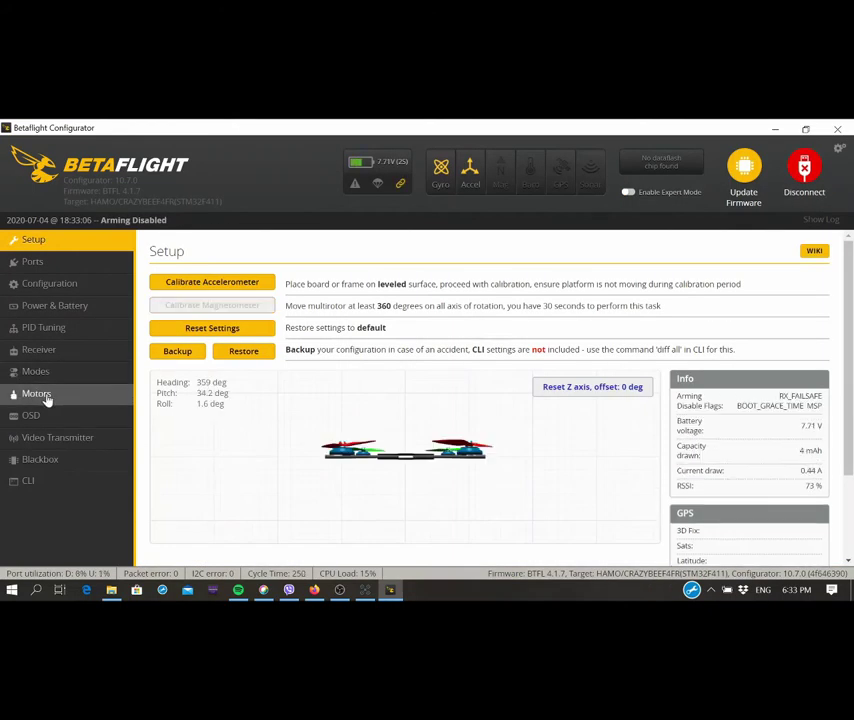
- Enable motor test mode again and spin all four motors at about 1030 with the master control to check the reversed direction
click(50, 395)
scroll(575, 566, down, 1)
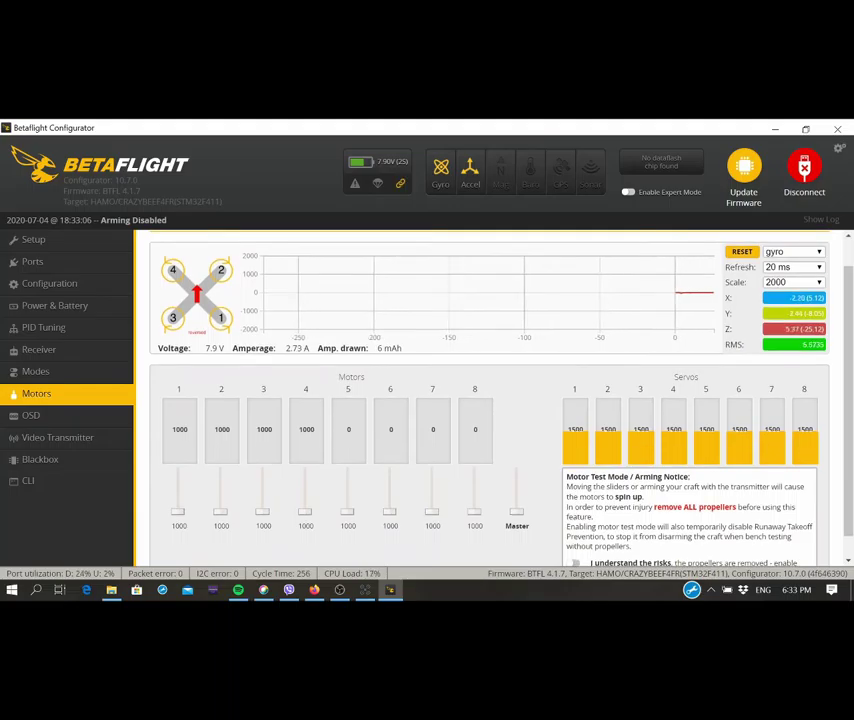
click(575, 566)
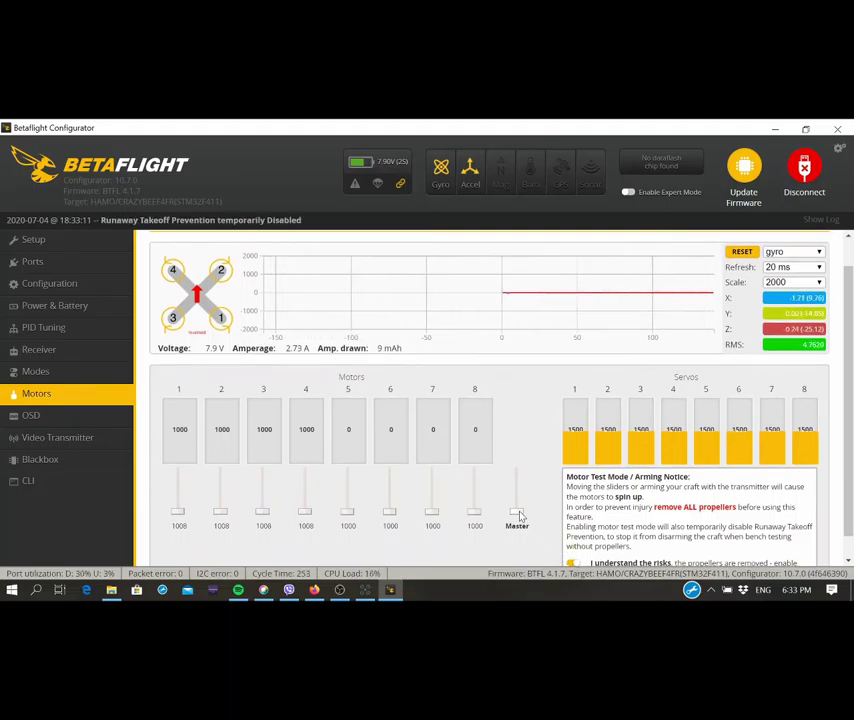
drag(521, 517, 519, 515)
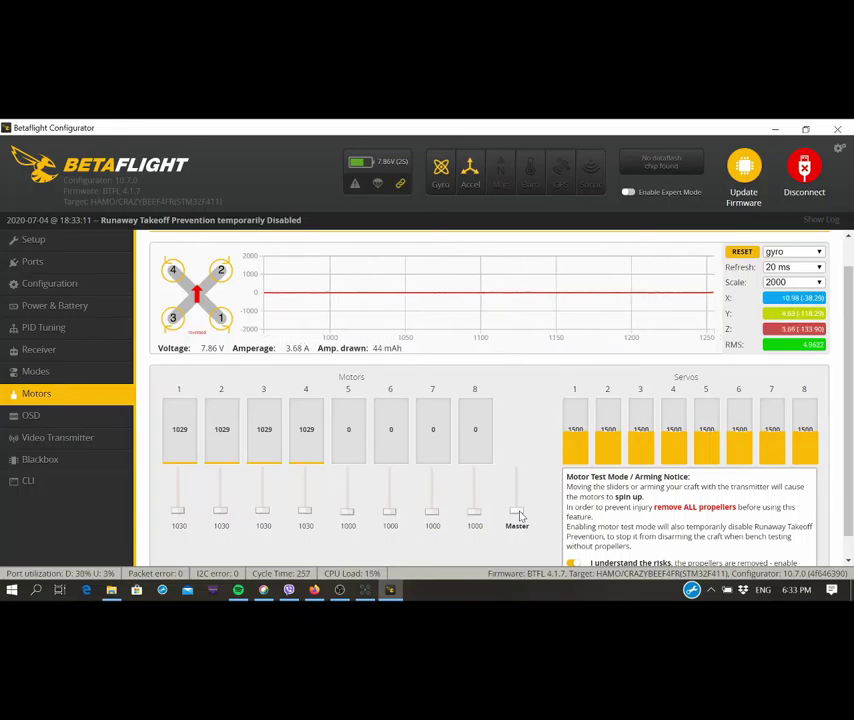
- Return all four motors to 1000 with the master control, and disconnect the flight controller
drag(519, 515, 515, 543)
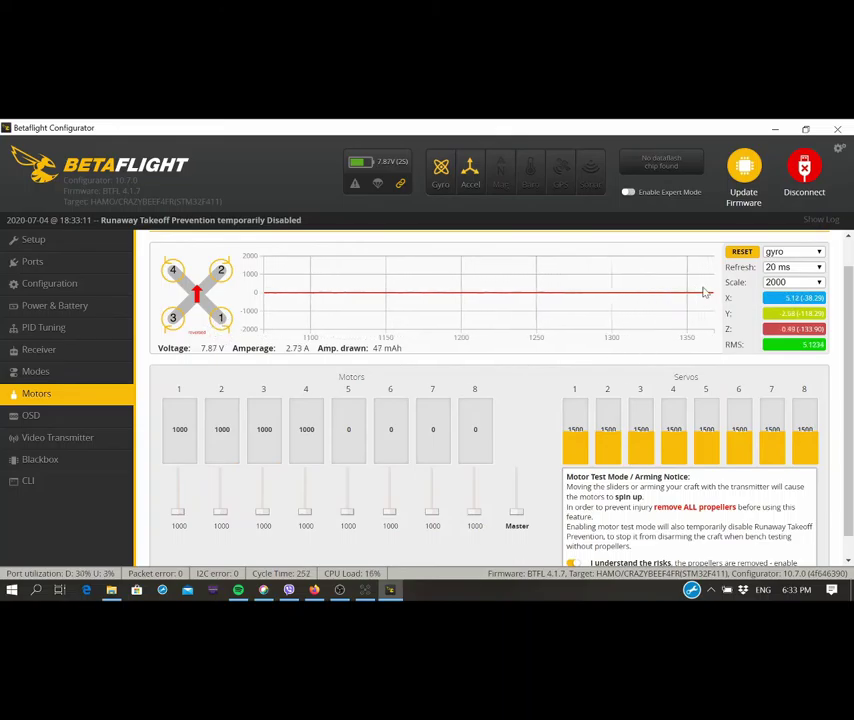
scroll(515, 440, down, 1)
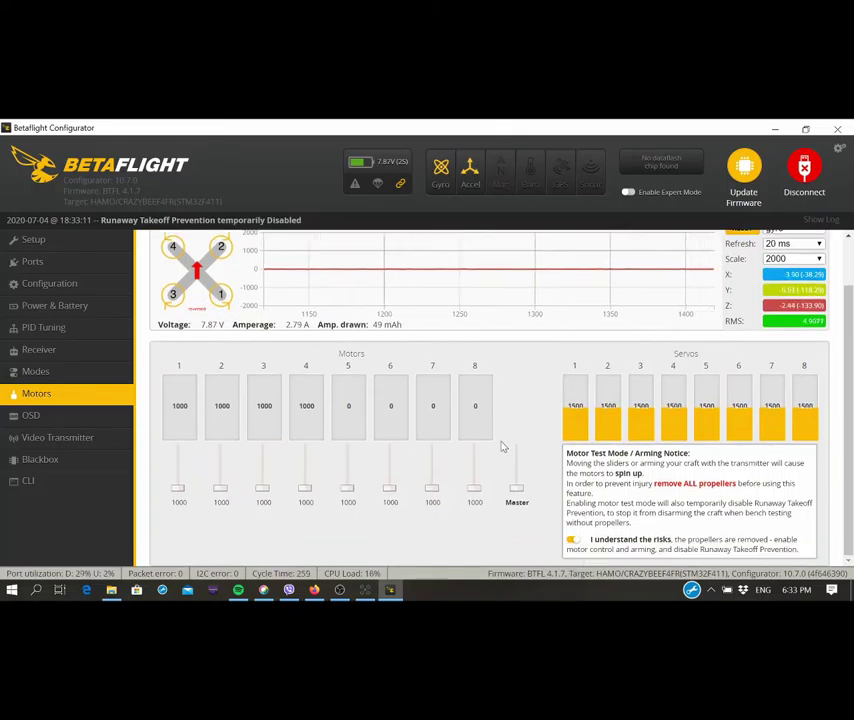
click(809, 172)
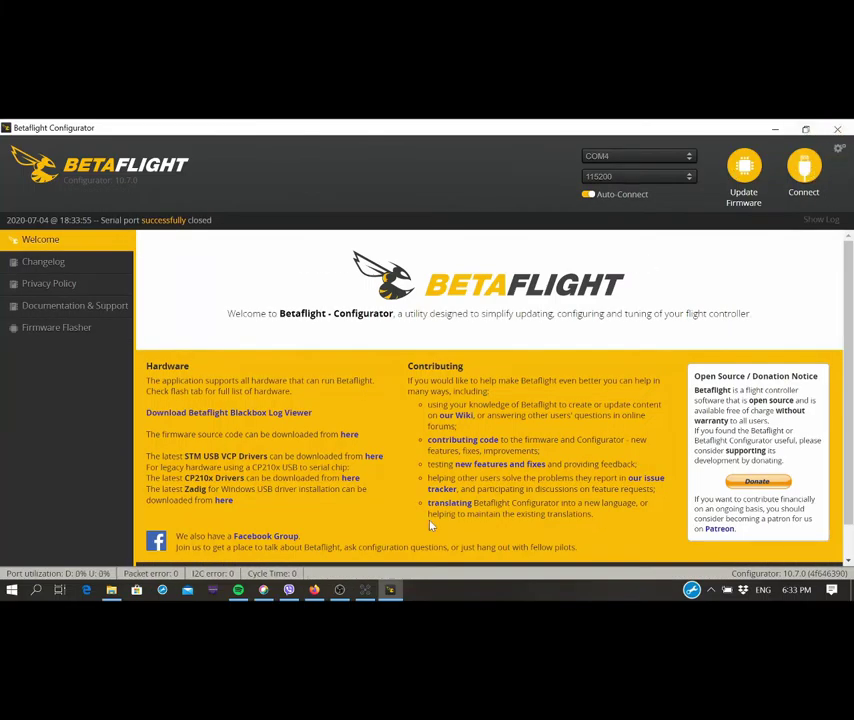
- Switch to JESC Configurator, connect to the flight controller on COM4 at 115200, and read the ESC setup
click(365, 590)
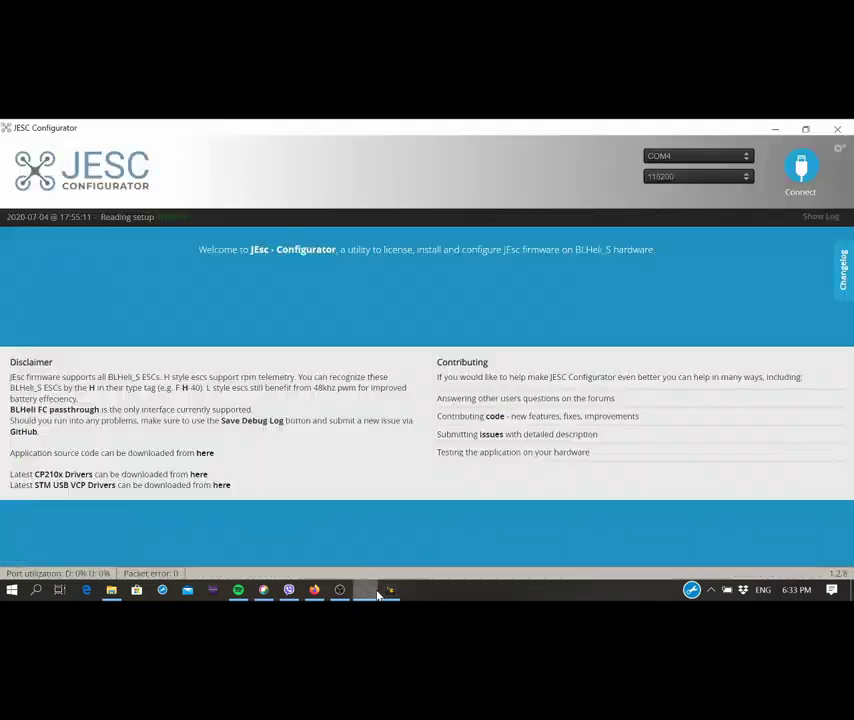
click(804, 172)
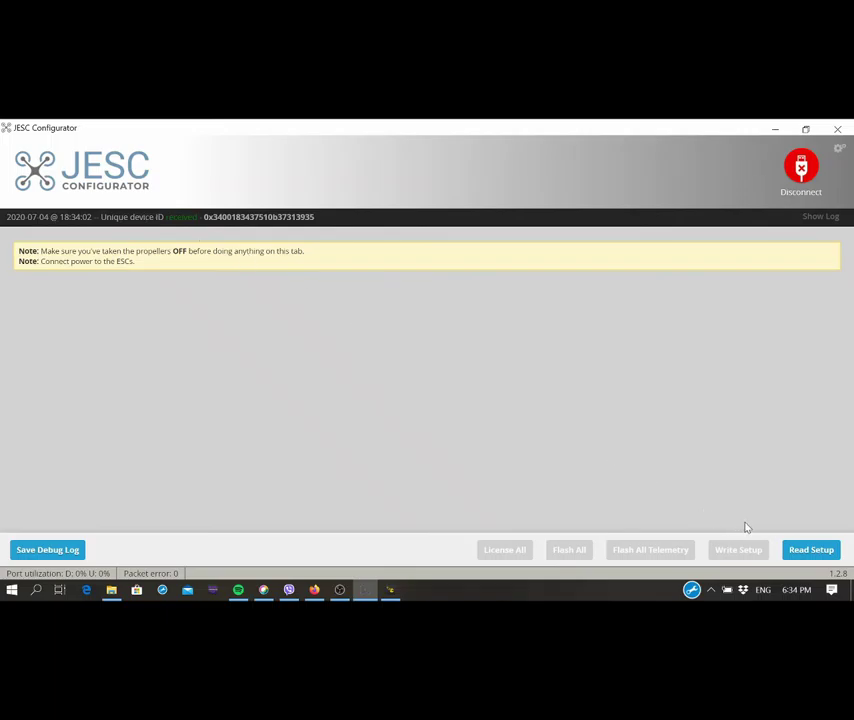
click(807, 552)
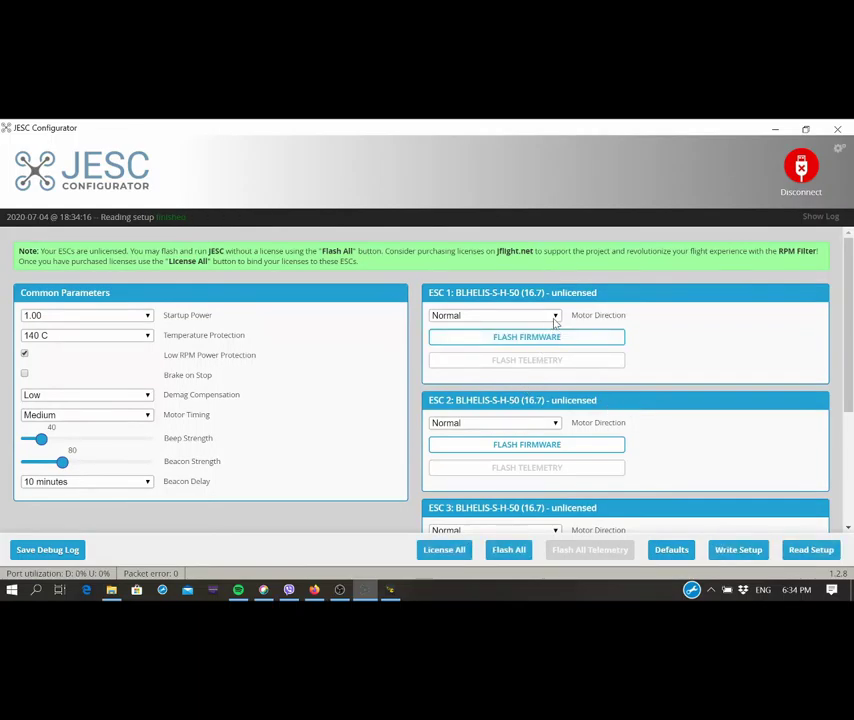
- Set ESC 1's motor direction to Reversed, write the setup to the ESCs, and disconnect
click(556, 316)
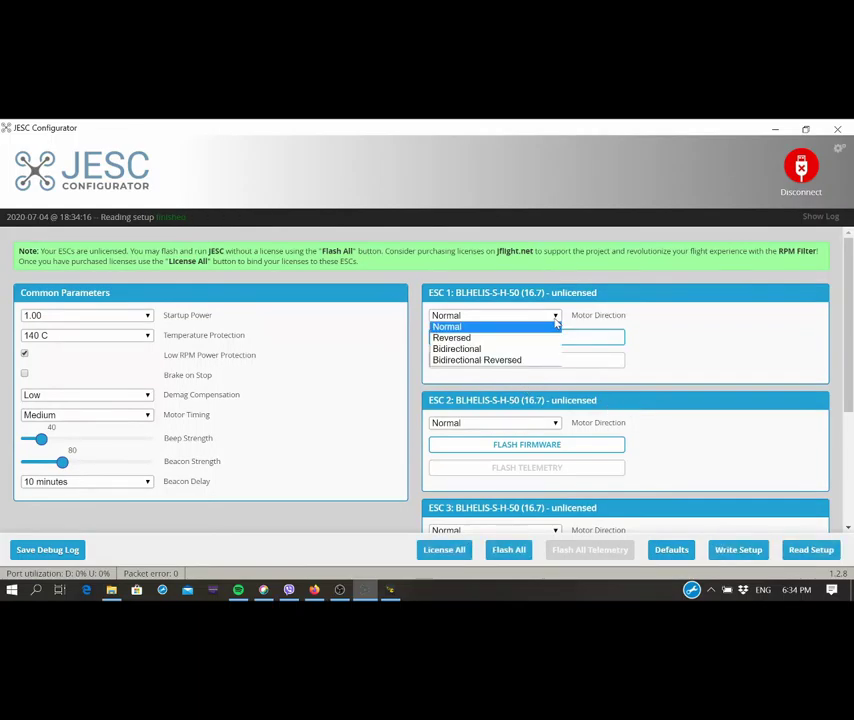
click(509, 341)
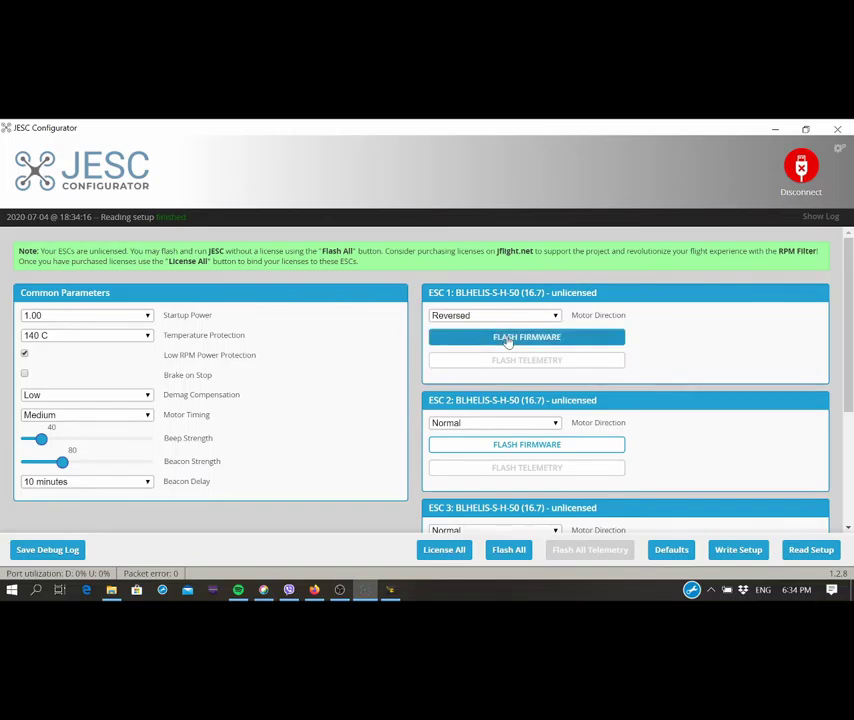
click(739, 551)
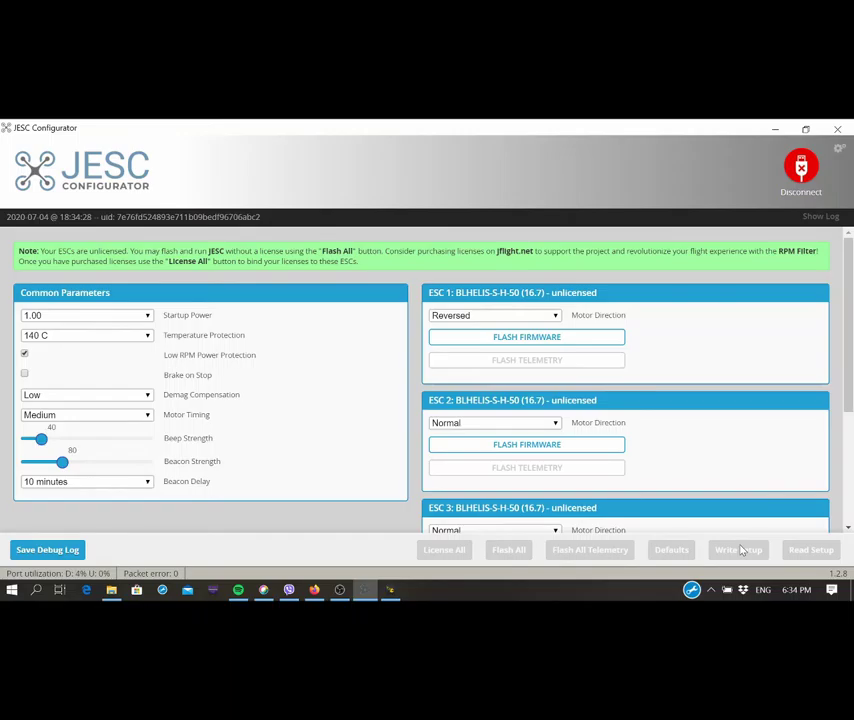
click(801, 168)
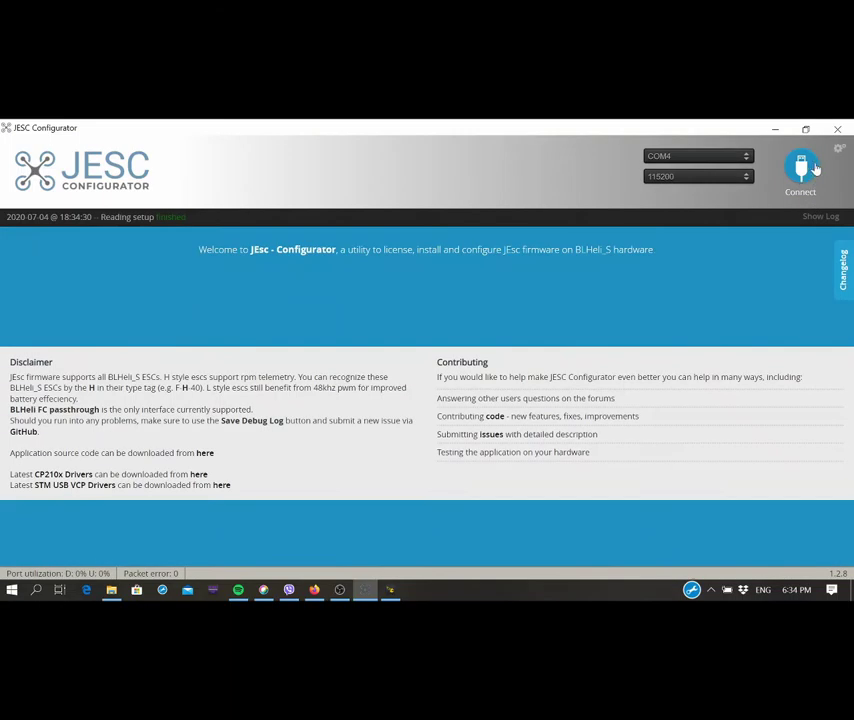
- Switch to Betaflight Configurator, reconnect the flight controller, and open the motor settings
click(390, 590)
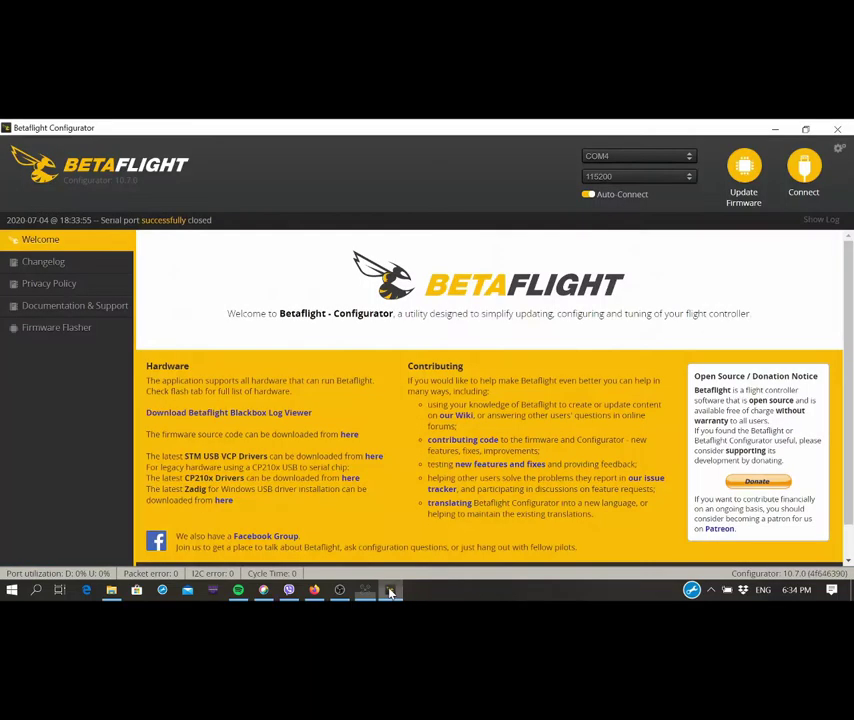
click(809, 172)
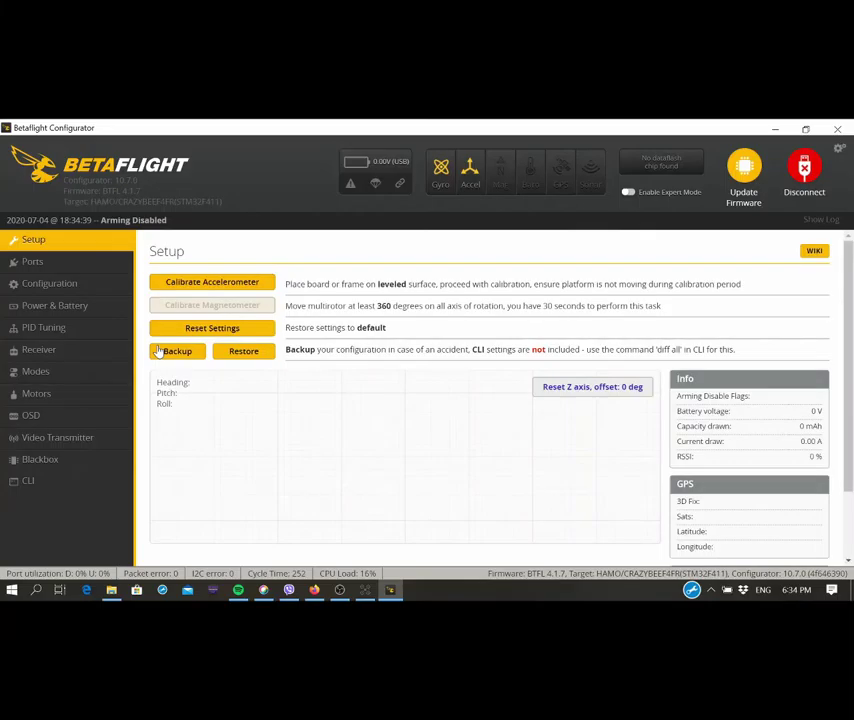
click(50, 393)
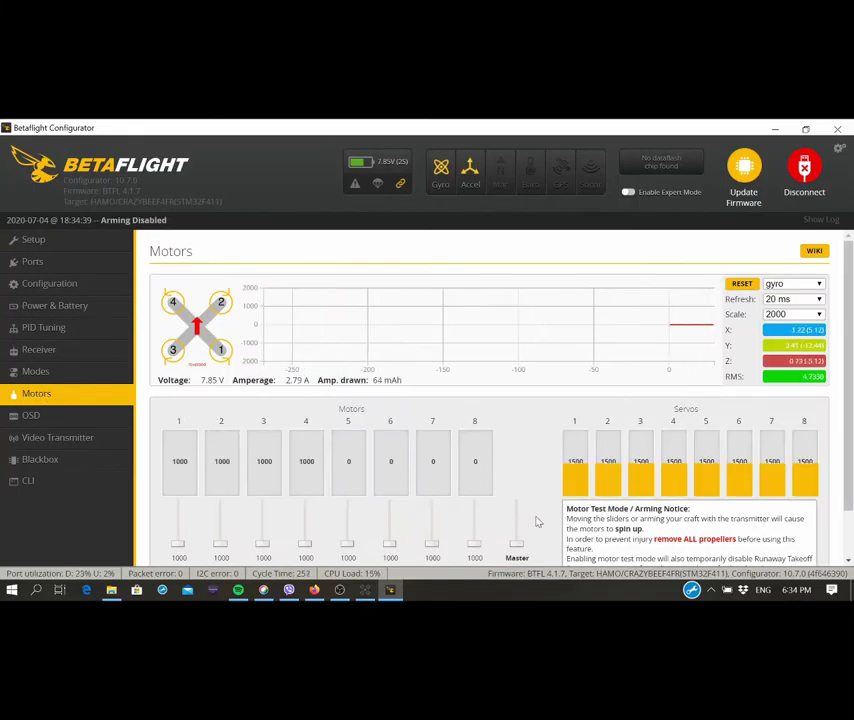
- Enable motor test mode and spin all four motors at about 1040 with the master control to check motor 1's direction
scroll(490, 400, down, 1)
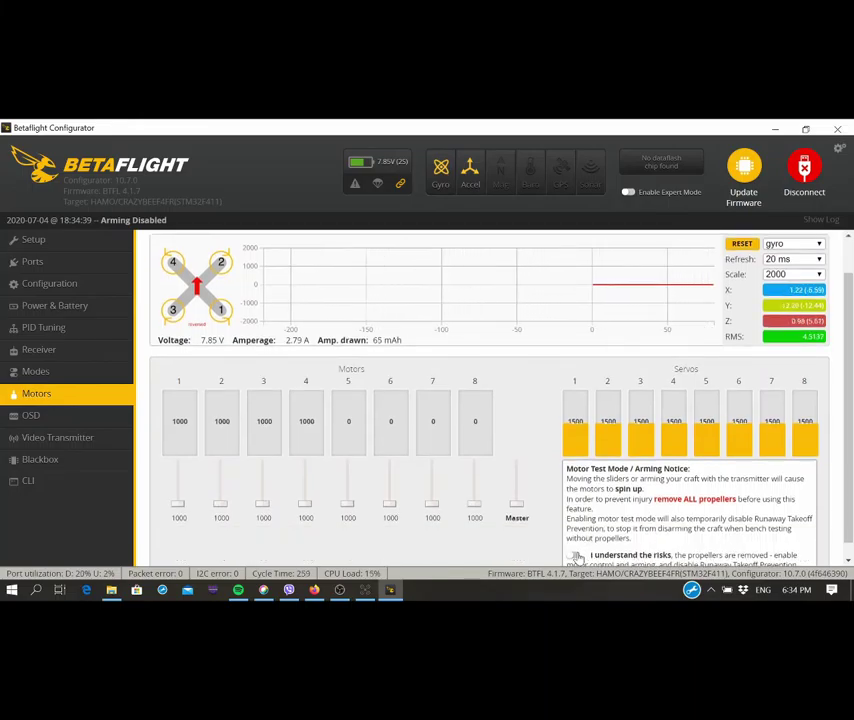
click(572, 554)
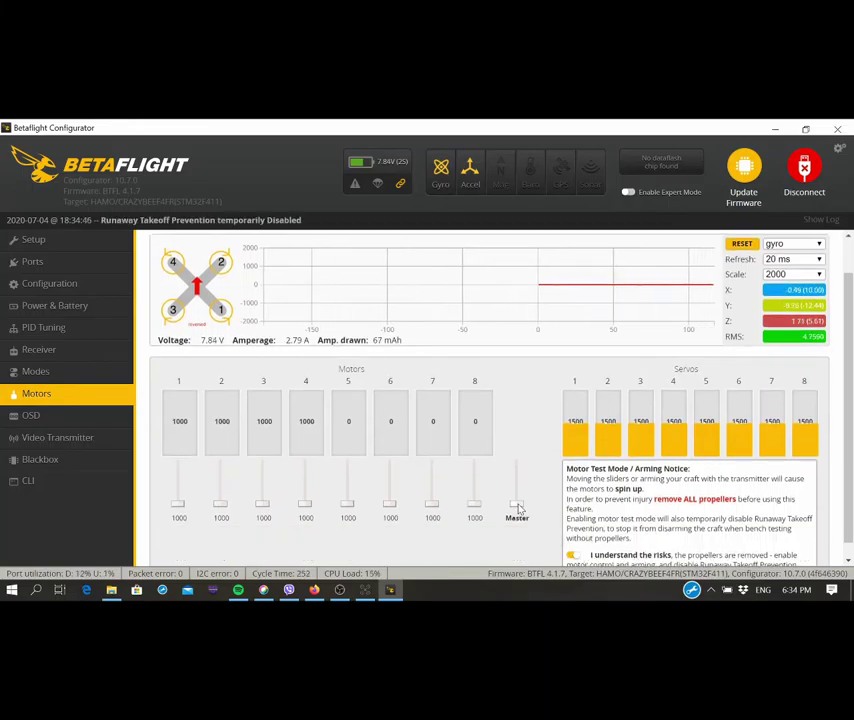
scroll(518, 509, up, 4)
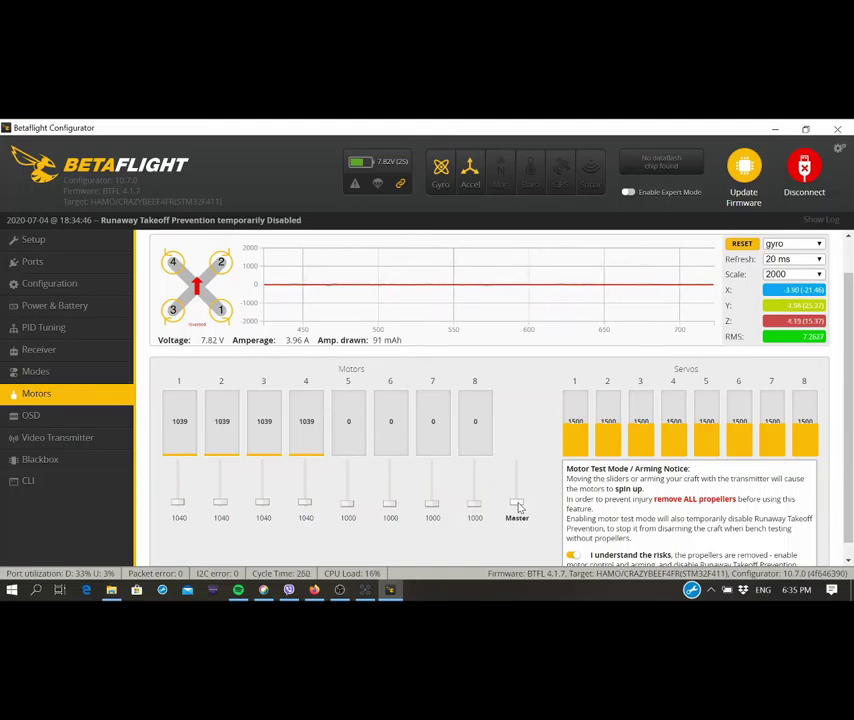
- Stop the motor test by bringing all four motors back to 1000, and end the flight controller connection
click(519, 506)
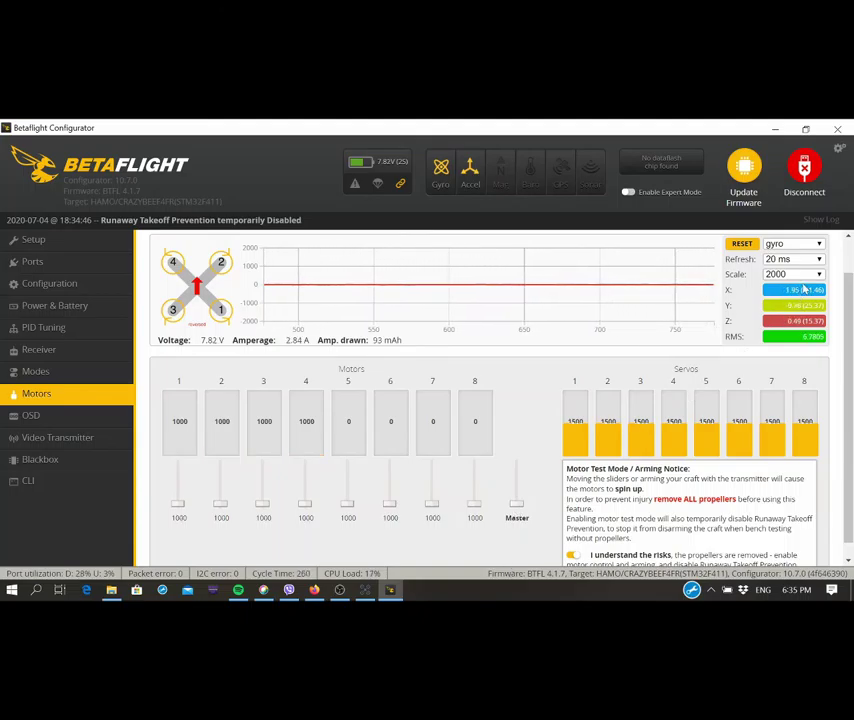
scroll(515, 467, down, 1)
scroll(515, 467, up, 1)
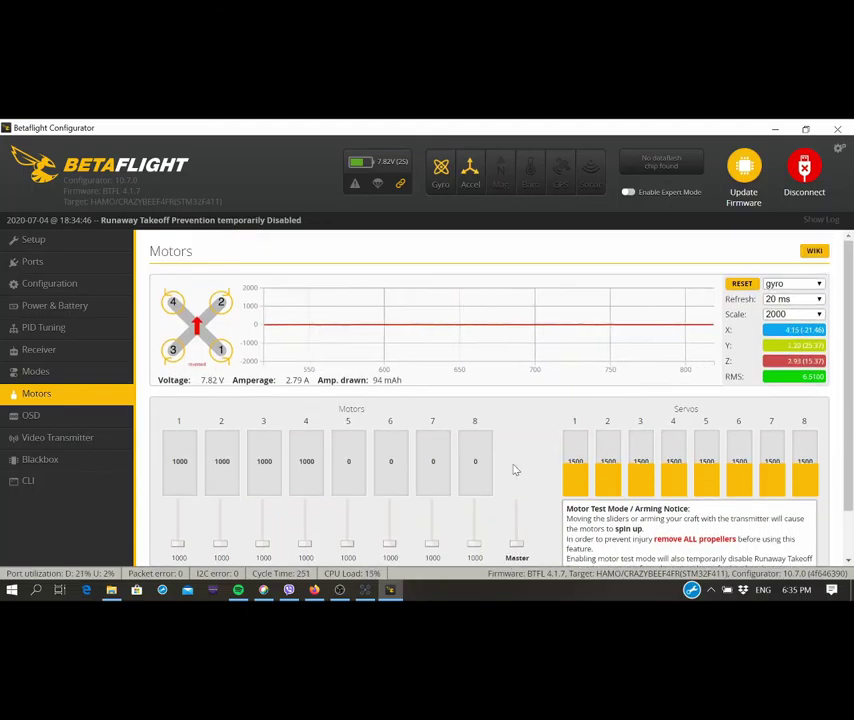
click(807, 172)
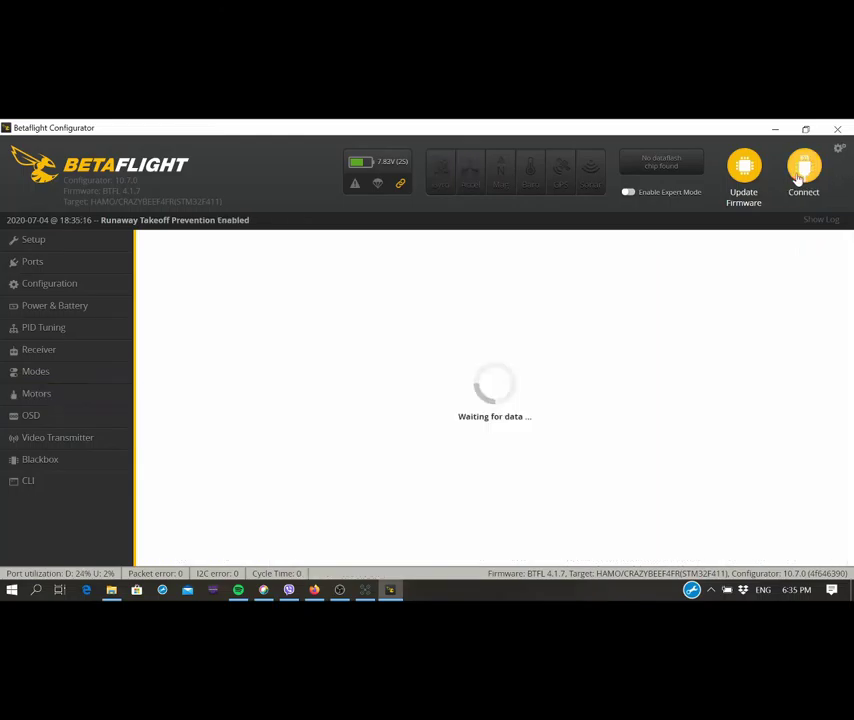